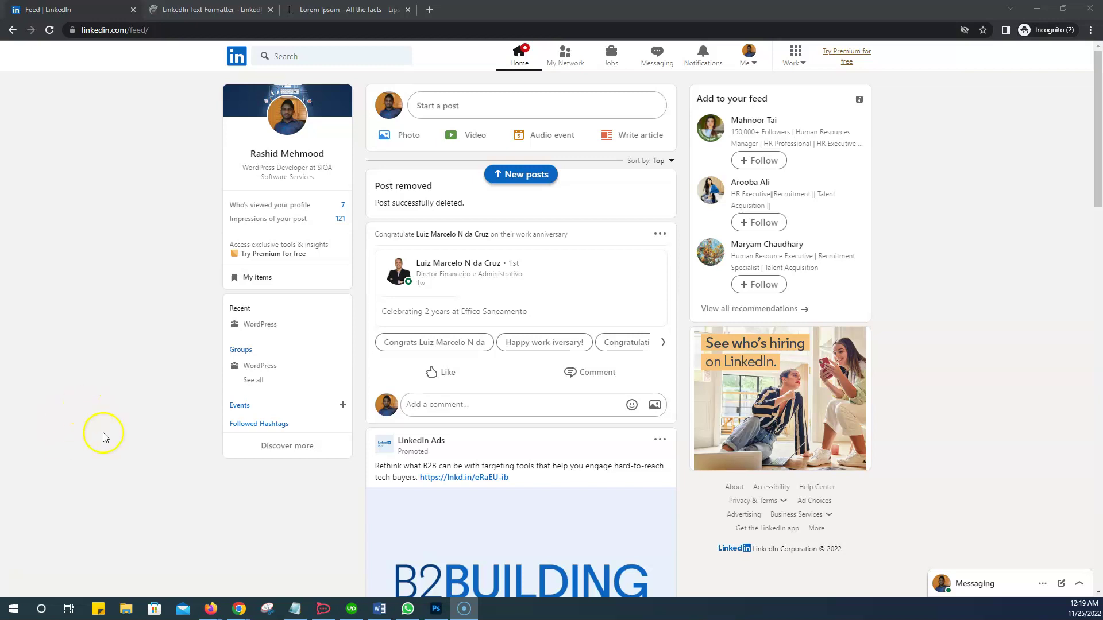
Switch to Photoshop and move the quote text about 15 px down on the Untitled-1 canvas.
{"action": "left_click", "coordinate": [436, 609]}
{"action": "left_click", "coordinate": [463, 195]}
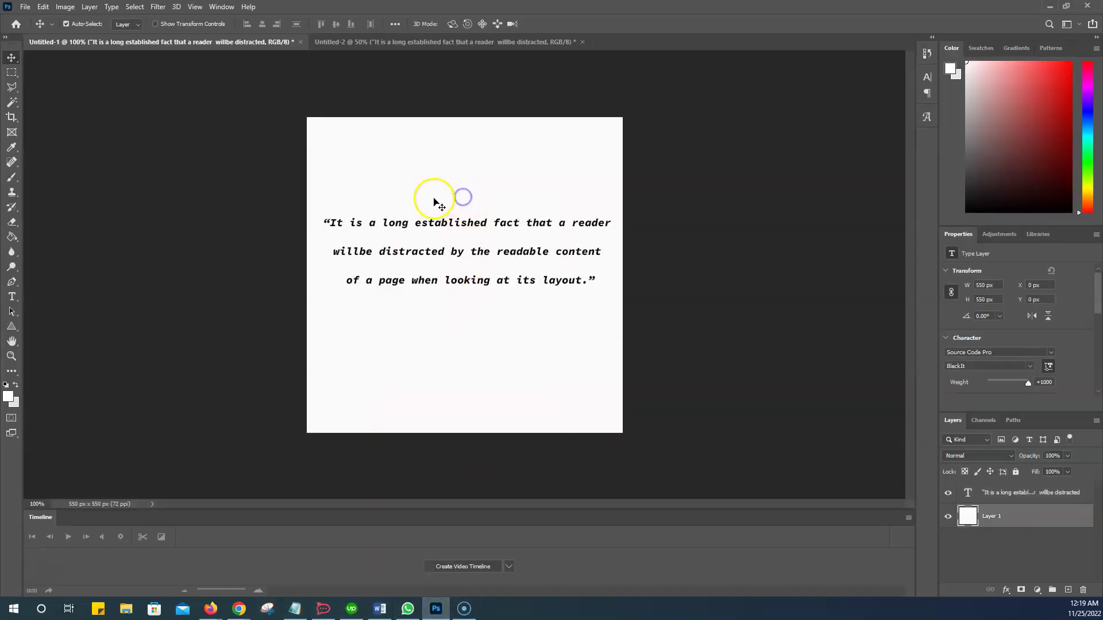
{"action": "left_click", "coordinate": [495, 258]}
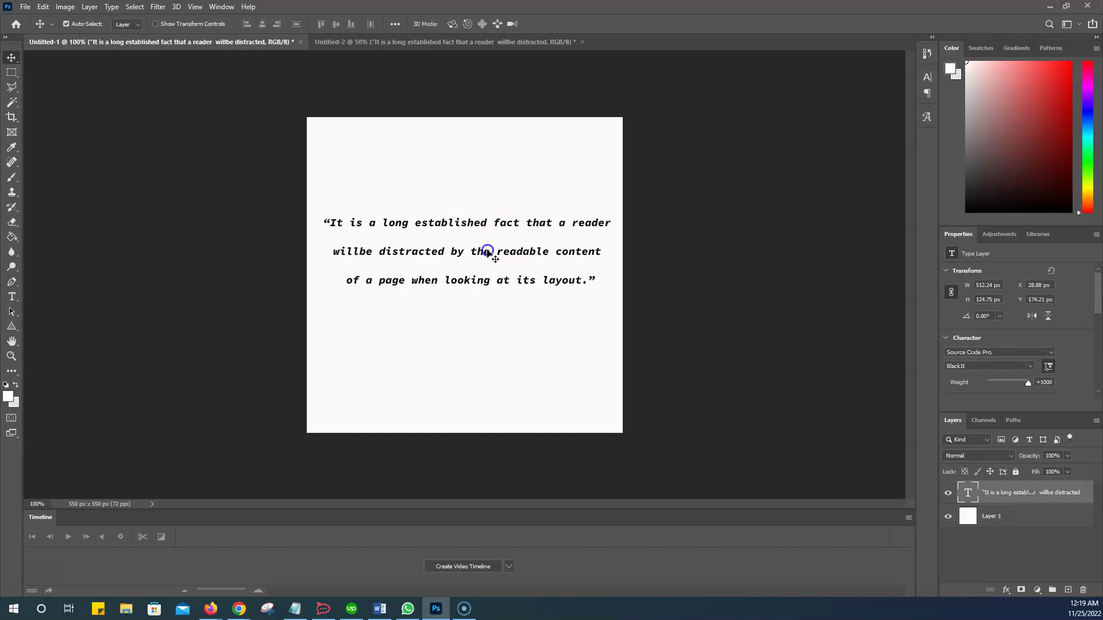
{"action": "left_click_drag", "start_coordinate": [450, 223], "coordinate": [452, 232]}
{"action": "left_click", "coordinate": [11, 297]}
{"action": "left_click", "coordinate": [392, 229]}
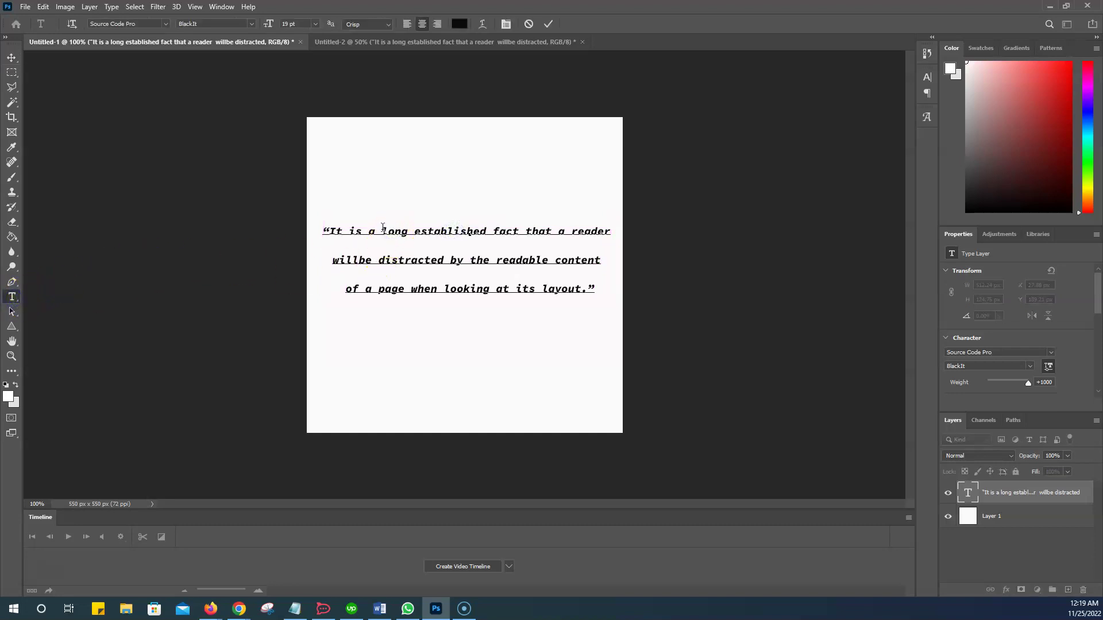
{"action": "key", "text": "ctrl+a"}
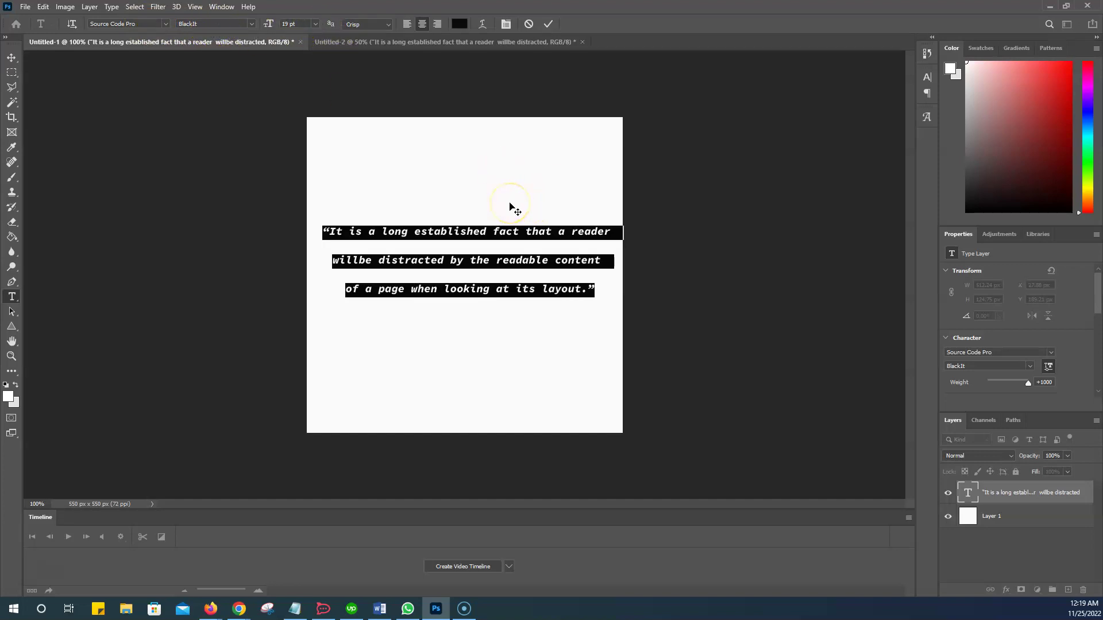
{"action": "left_click", "coordinate": [544, 29]}
{"action": "left_click", "coordinate": [545, 25]}
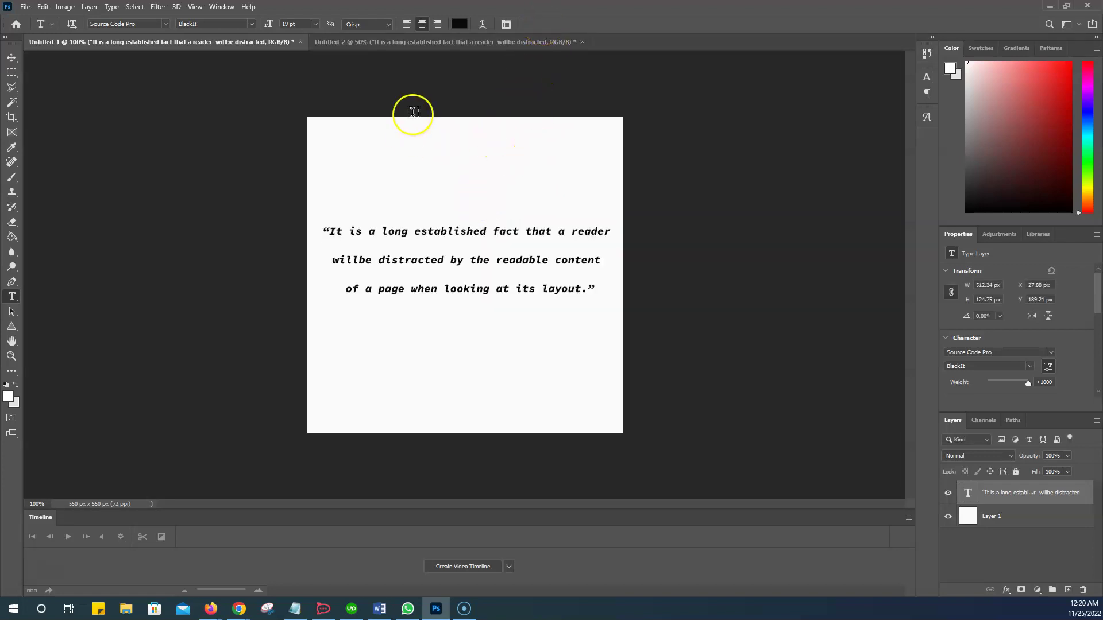
Switch to the Untitled-2 document and select the entire three-line quote for text editing.
{"action": "left_click", "coordinate": [405, 43]}
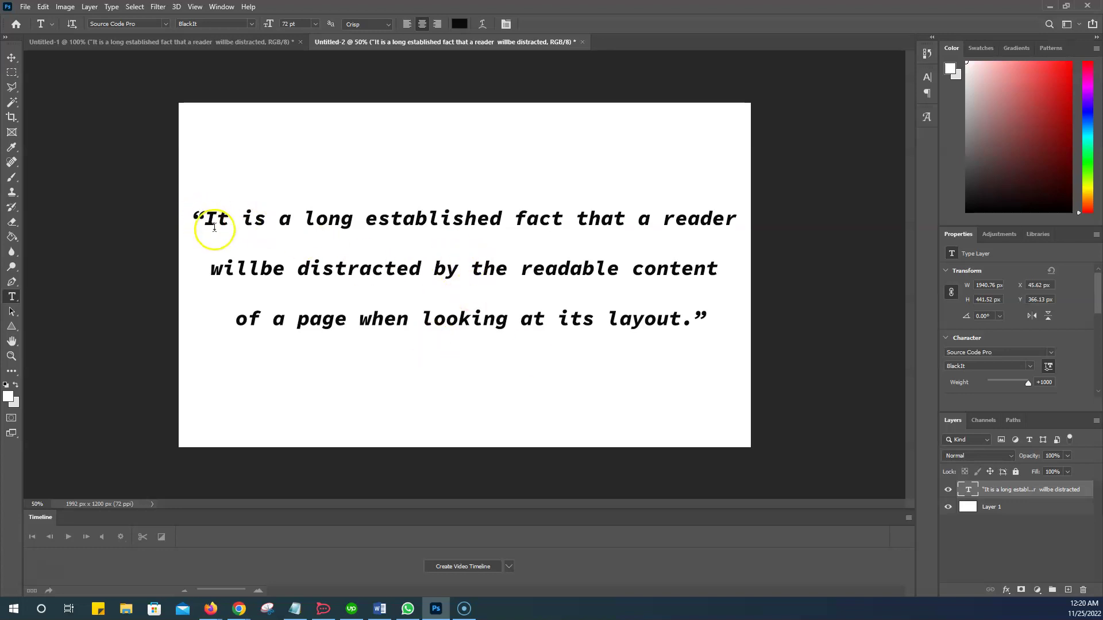
{"action": "left_click_drag", "start_coordinate": [196, 216], "coordinate": [711, 326]}
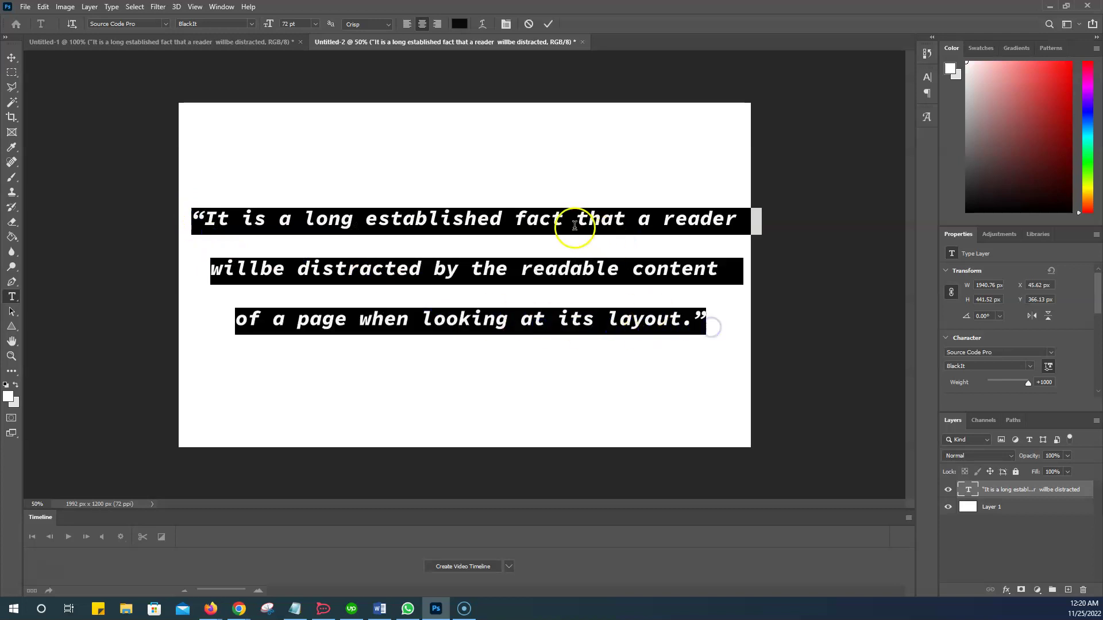
{"action": "left_click", "coordinate": [502, 251]}
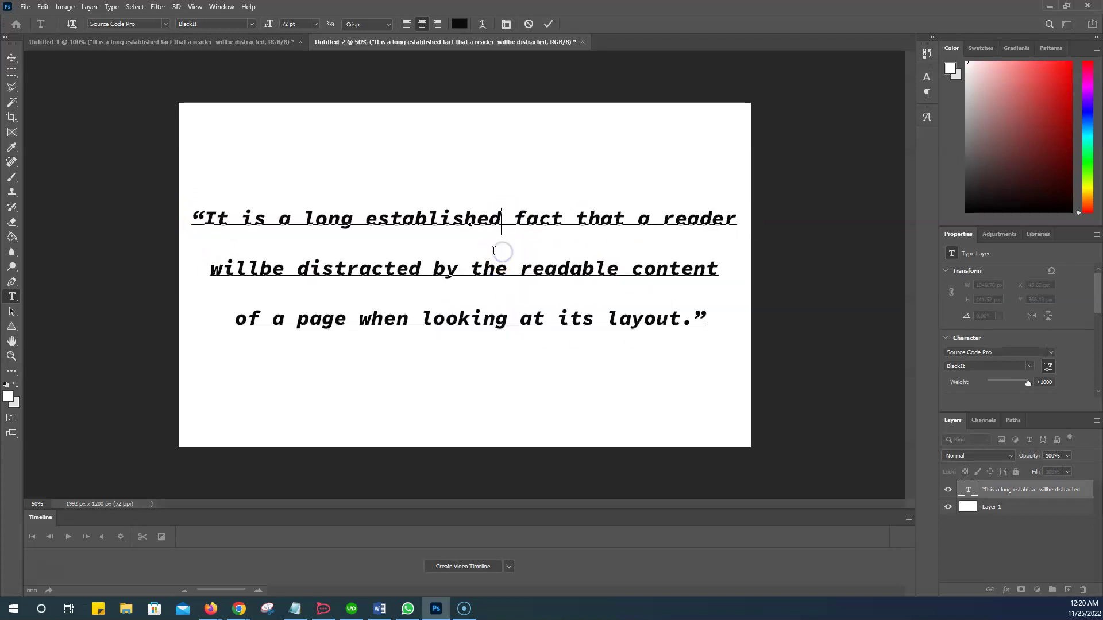
{"action": "left_click", "coordinate": [196, 214]}
{"action": "left_click_drag", "start_coordinate": [196, 215], "coordinate": [718, 343]}
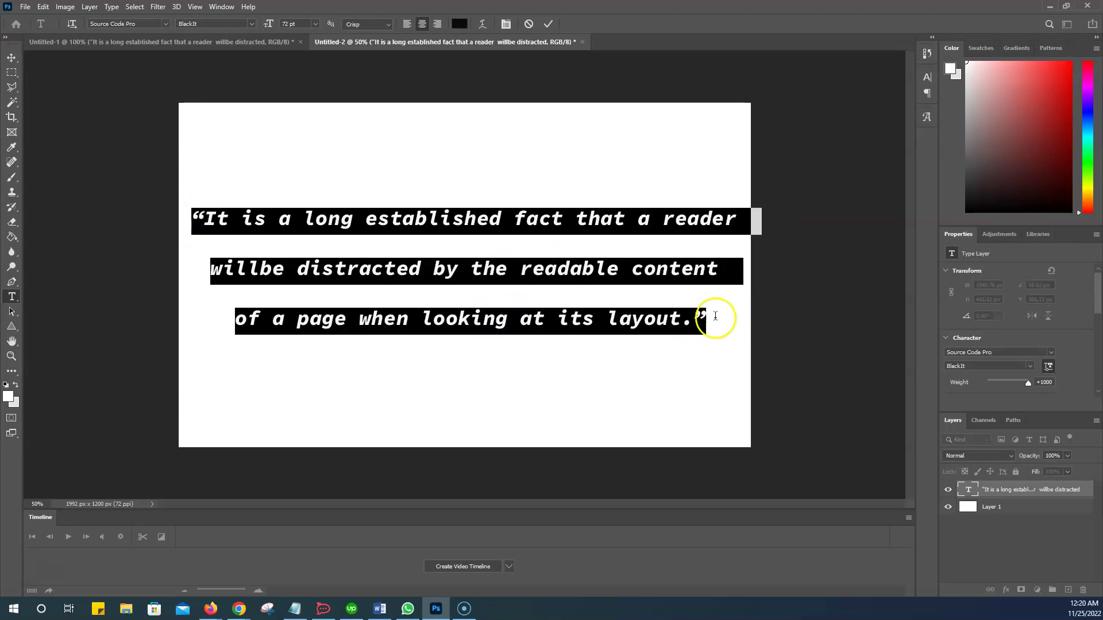
Try a line spacing (leading) of 72 pt on the selected quote text.
{"action": "left_click", "coordinate": [928, 78]}
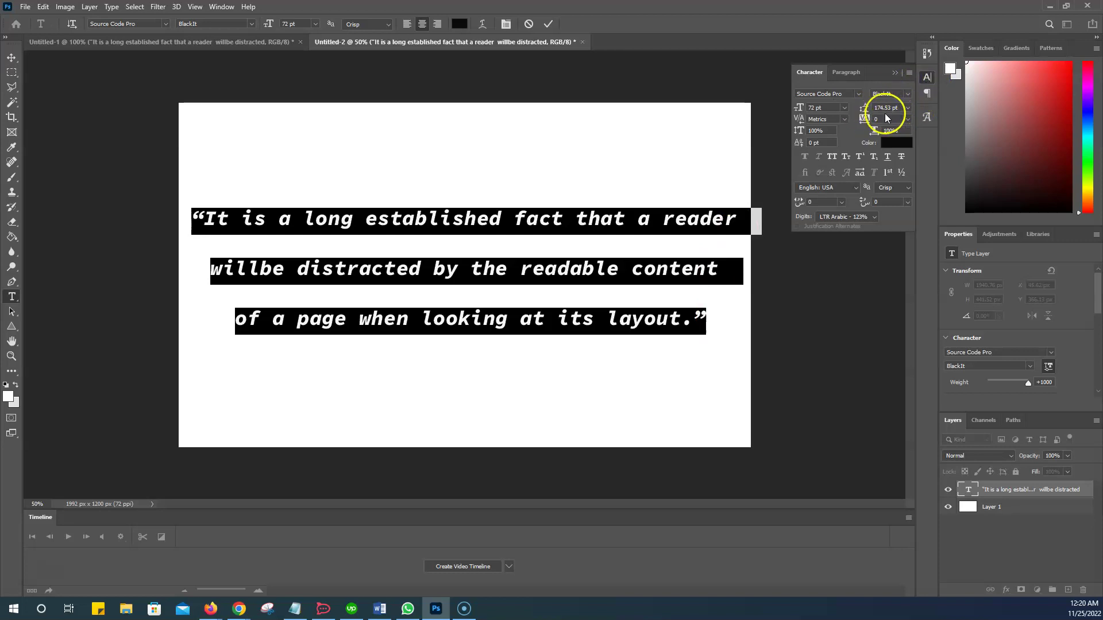
{"action": "left_click", "coordinate": [908, 109]}
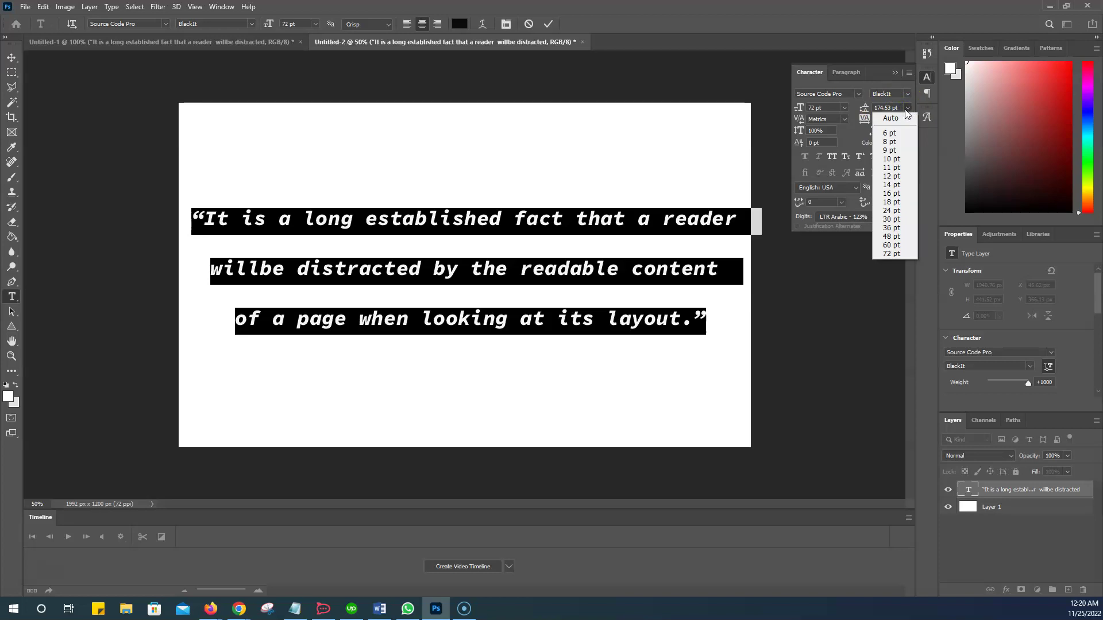
{"action": "left_click", "coordinate": [902, 253]}
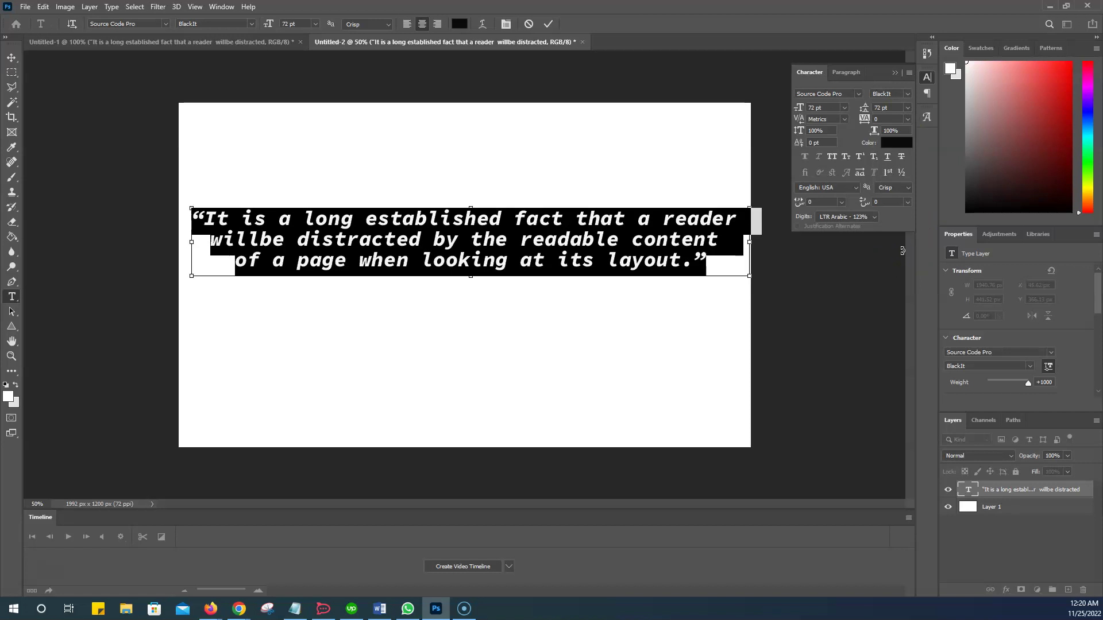
{"action": "left_click", "coordinate": [902, 254]}
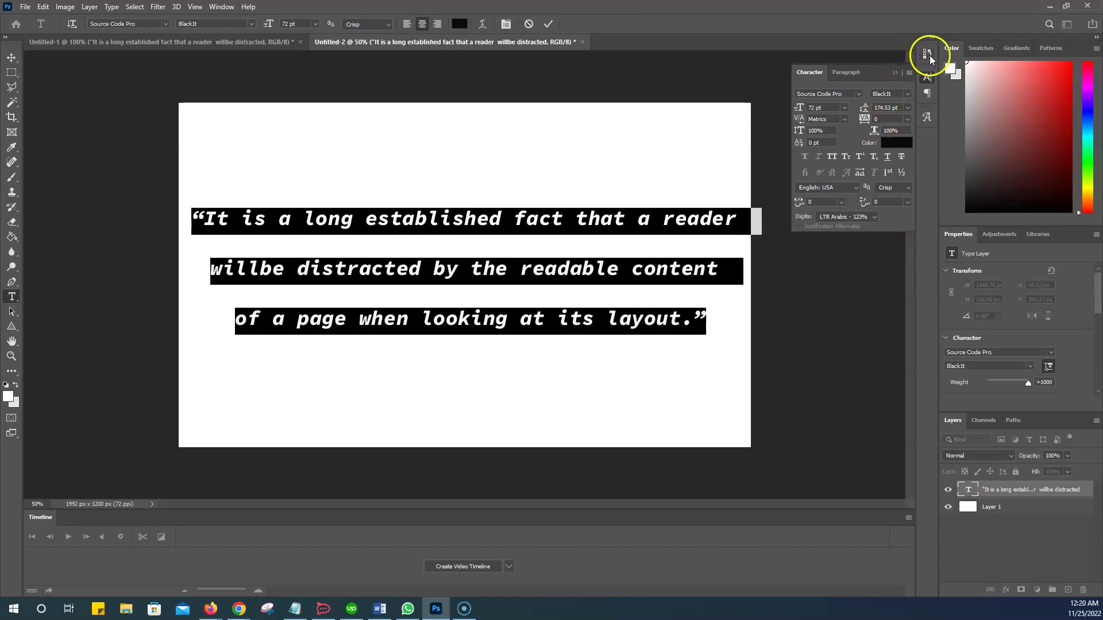
Try Auto leading on the selected quote, restore the previous line spacing and finish the text editing.
{"action": "left_click", "coordinate": [907, 109]}
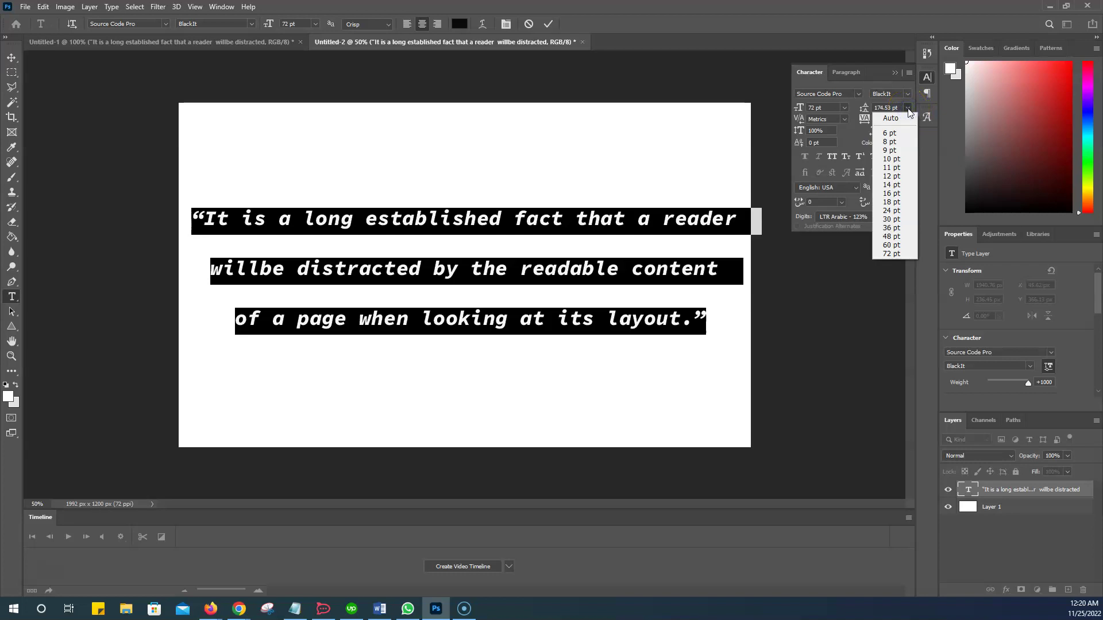
{"action": "left_click", "coordinate": [903, 118]}
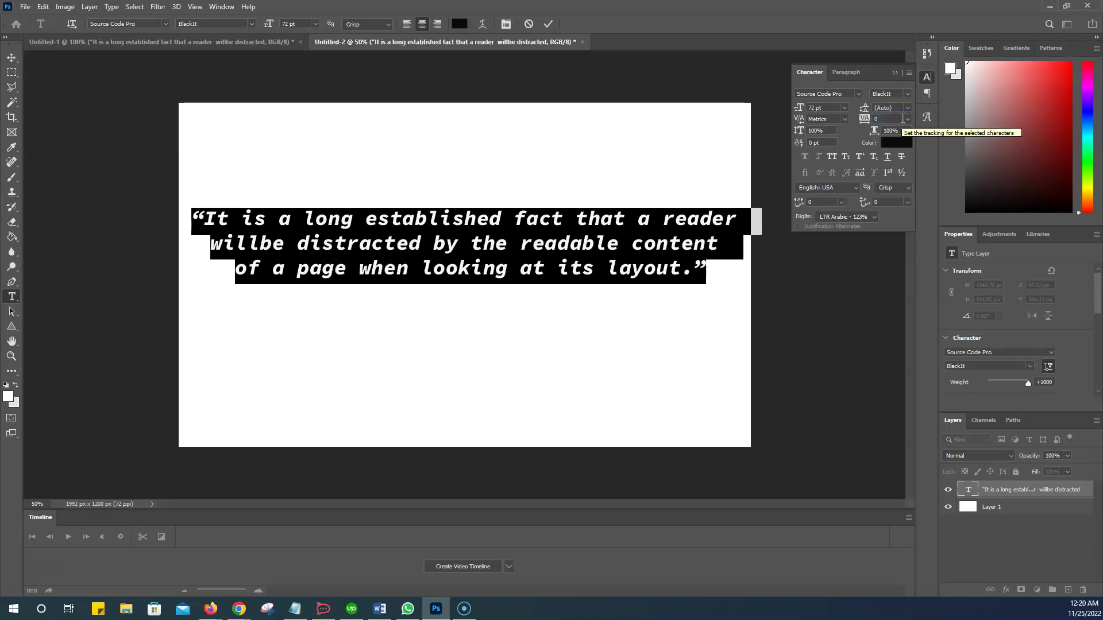
{"action": "left_click", "coordinate": [908, 108]}
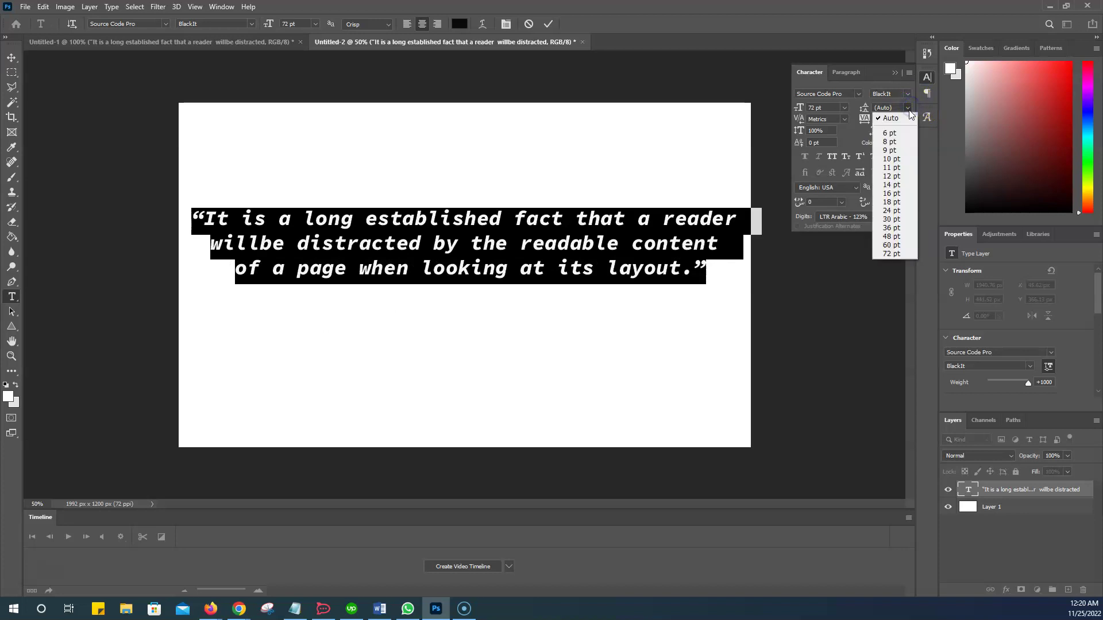
{"action": "left_click", "coordinate": [805, 322]}
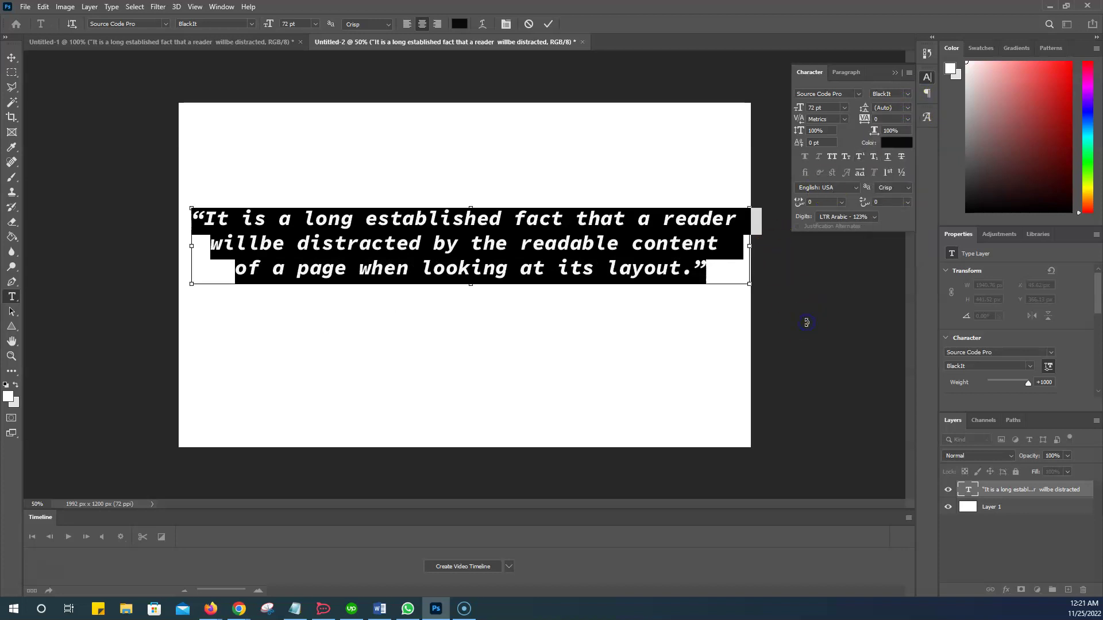
{"action": "left_click", "coordinate": [550, 23]}
{"action": "left_click", "coordinate": [894, 73]}
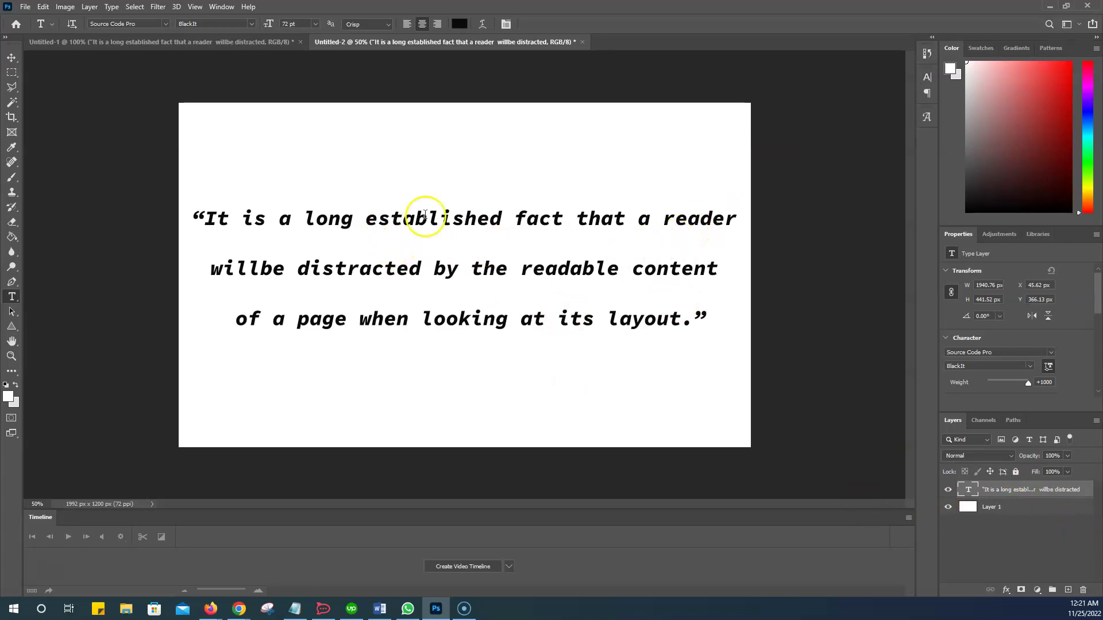
Merge the quote text layer and the white Layer 1 into one layer with Merge Visible.
{"action": "left_click", "coordinate": [11, 58]}
{"action": "left_click_drag", "start_coordinate": [423, 209], "coordinate": [426, 218]}
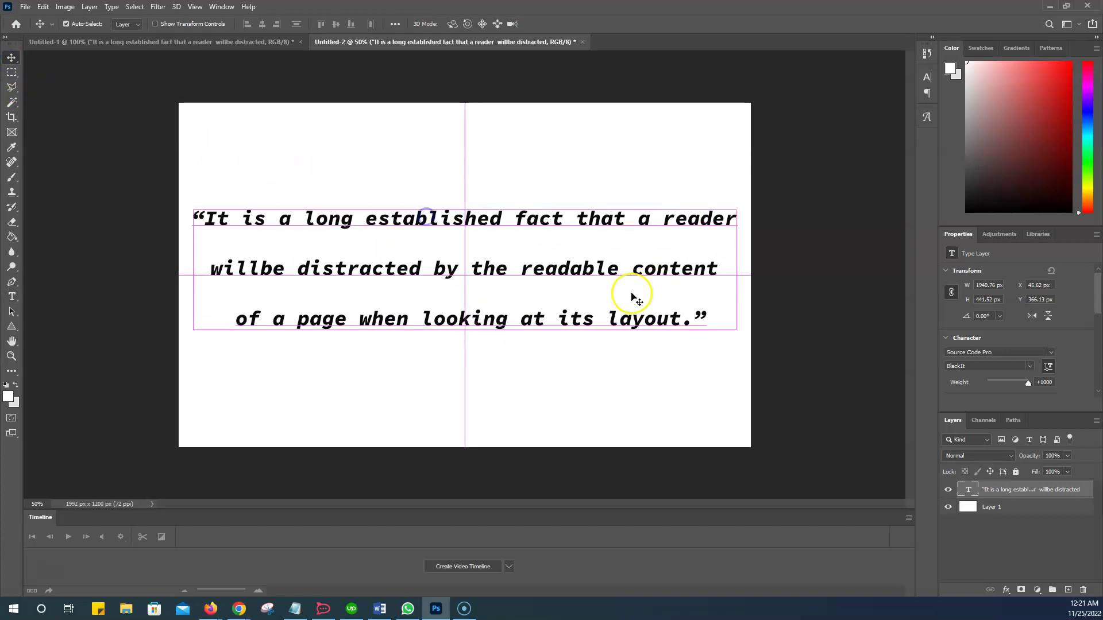
{"action": "left_click", "coordinate": [1015, 491]}
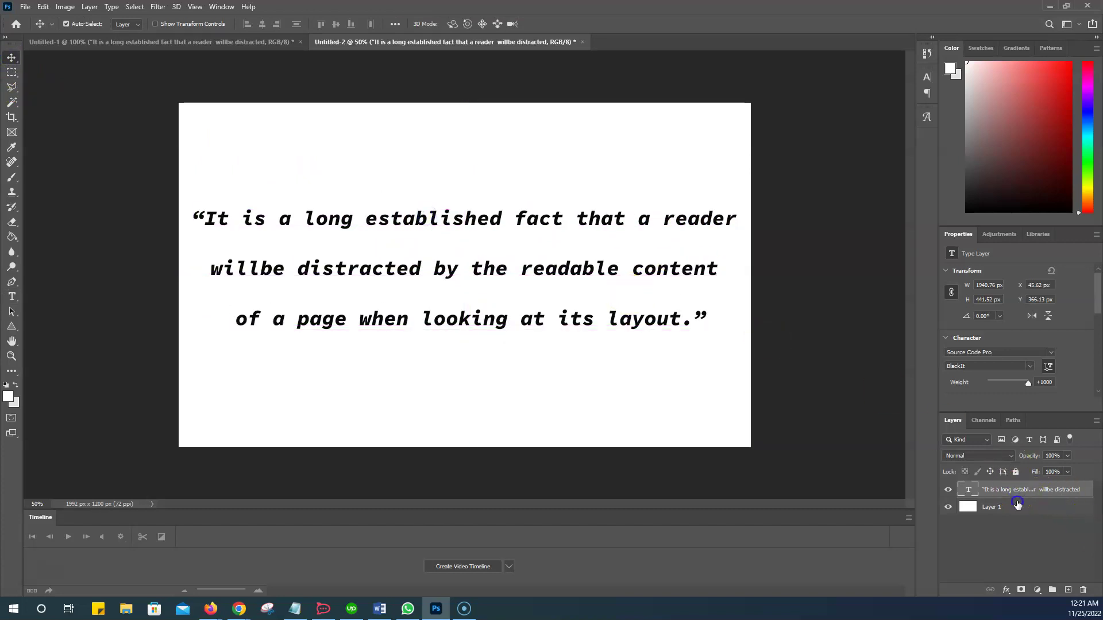
{"action": "left_click", "coordinate": [1016, 507], "text": "shift"}
{"action": "right_click", "coordinate": [1016, 507]}
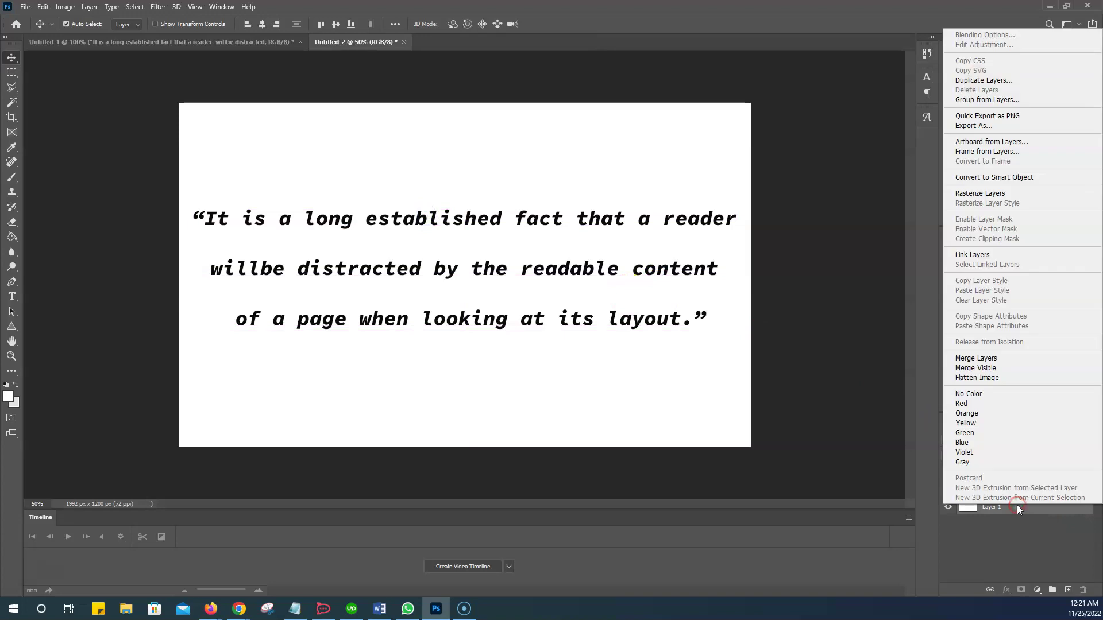
{"action": "left_click", "coordinate": [1004, 369]}
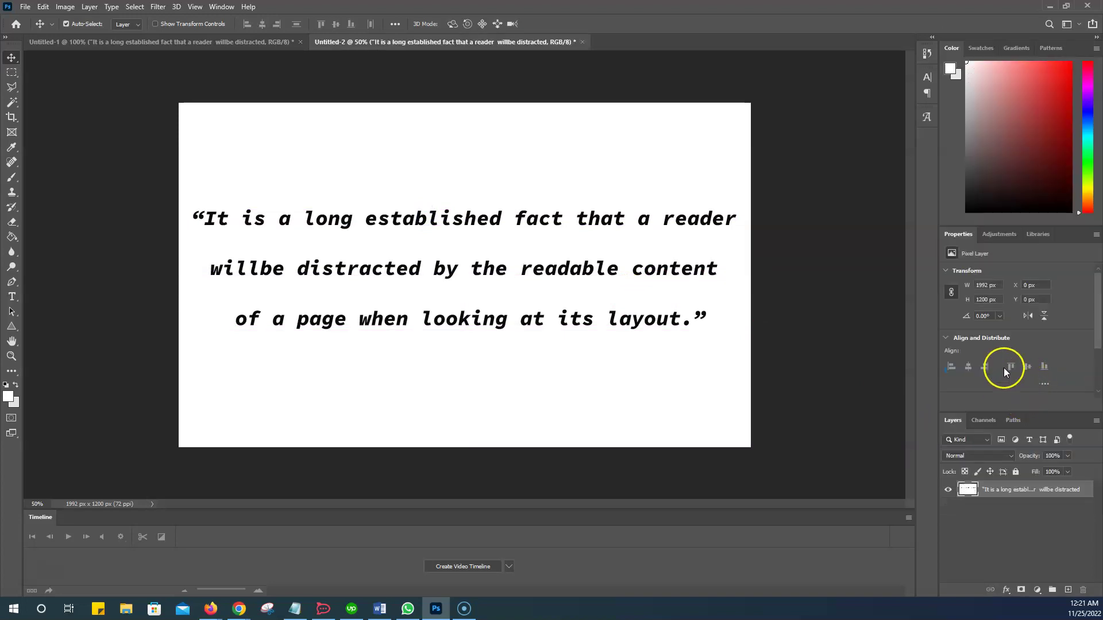
Try a Bevel & Emboss layer style with Texture on the merged quote layer.
{"action": "right_click", "coordinate": [1000, 490]}
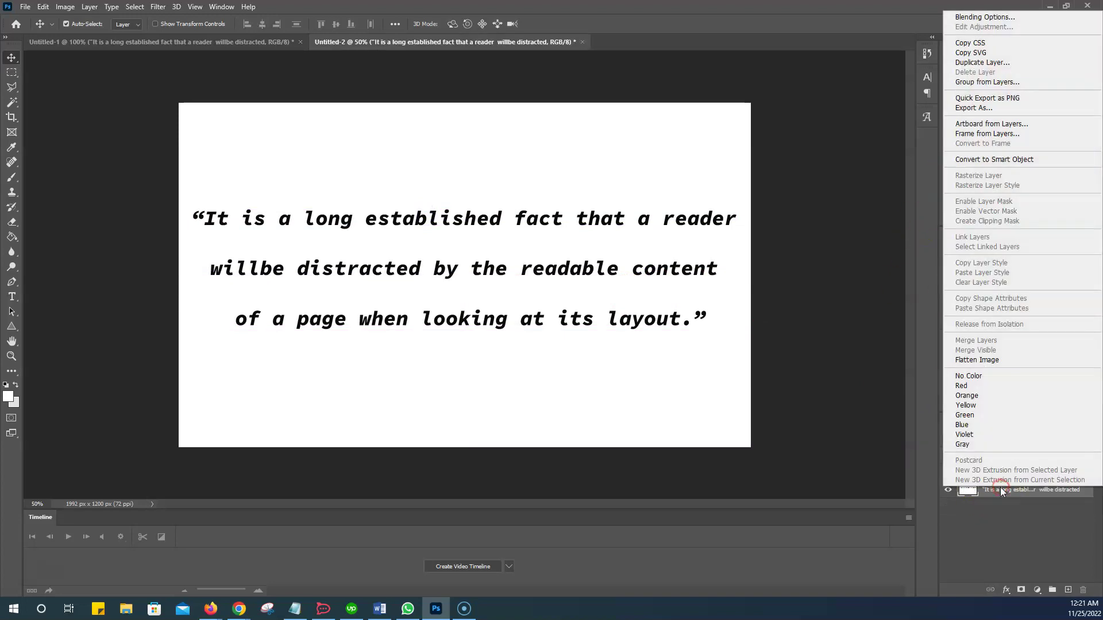
{"action": "left_click", "coordinate": [985, 16]}
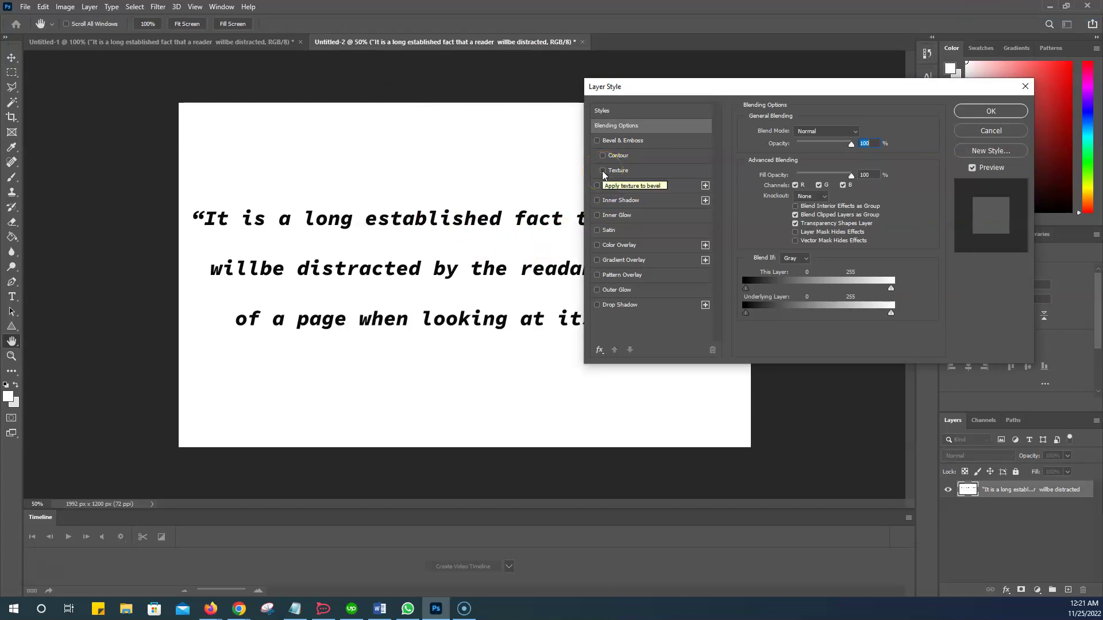
{"action": "left_click", "coordinate": [603, 171]}
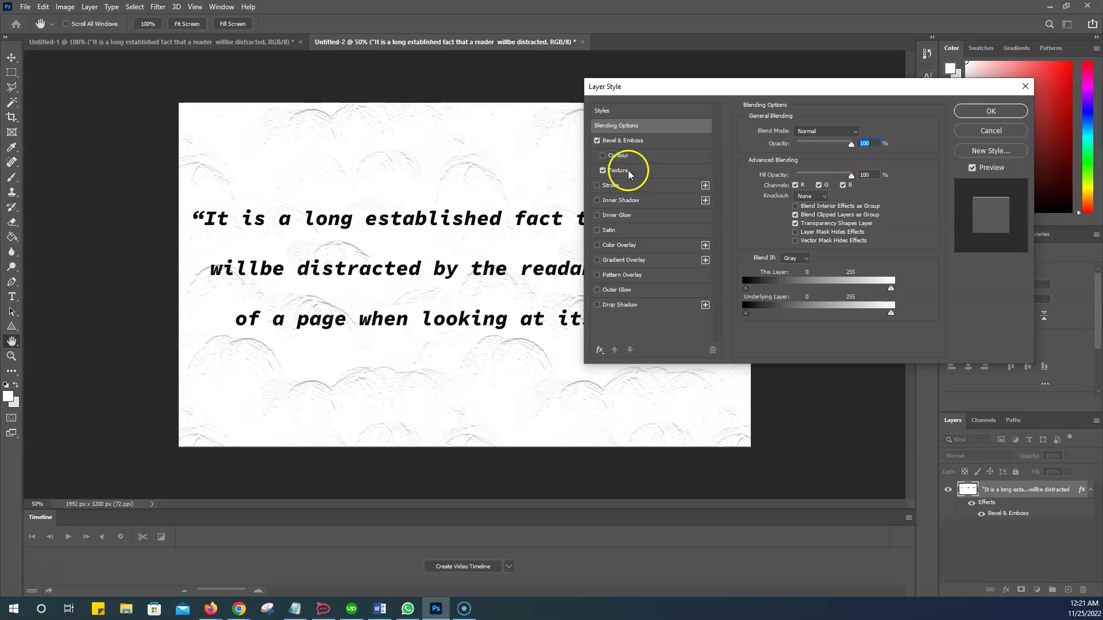
{"action": "left_click", "coordinate": [628, 171]}
{"action": "left_click", "coordinate": [625, 173]}
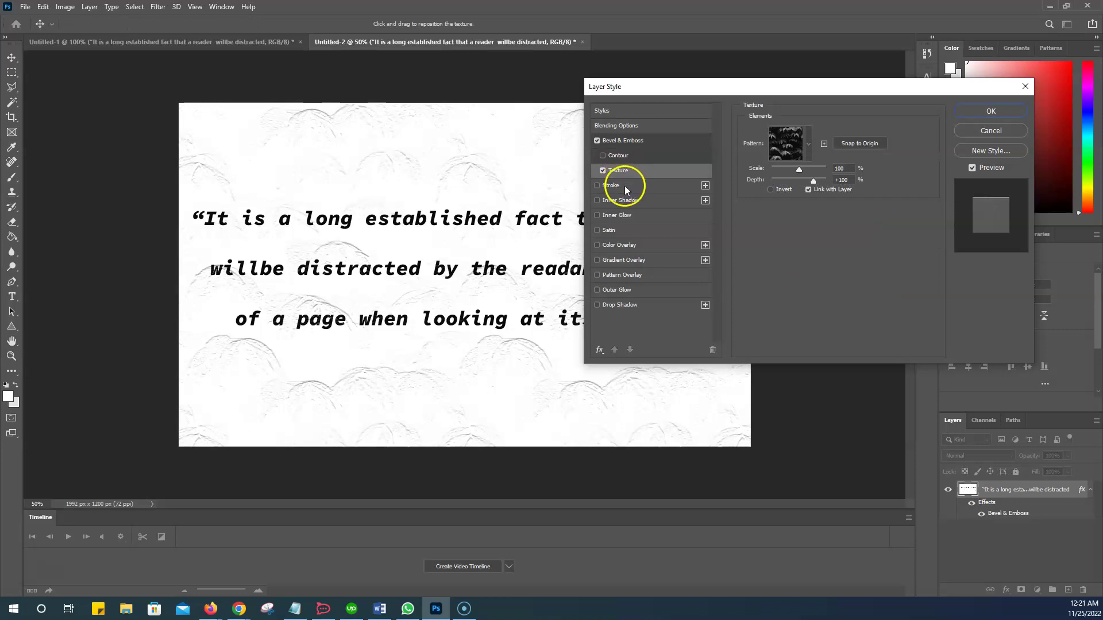
Try adding a yellow-green stroke to the merged layer, discarding the layer styles and undoing the layer merge.
{"action": "left_click", "coordinate": [597, 185]}
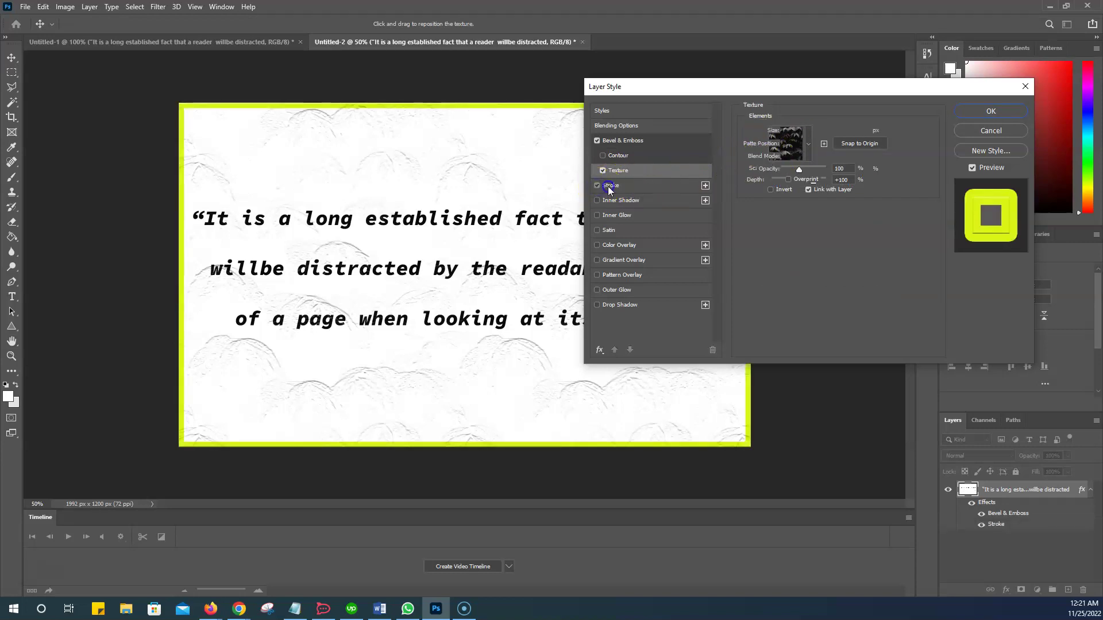
{"action": "left_click", "coordinate": [609, 186]}
{"action": "left_click", "coordinate": [769, 214]}
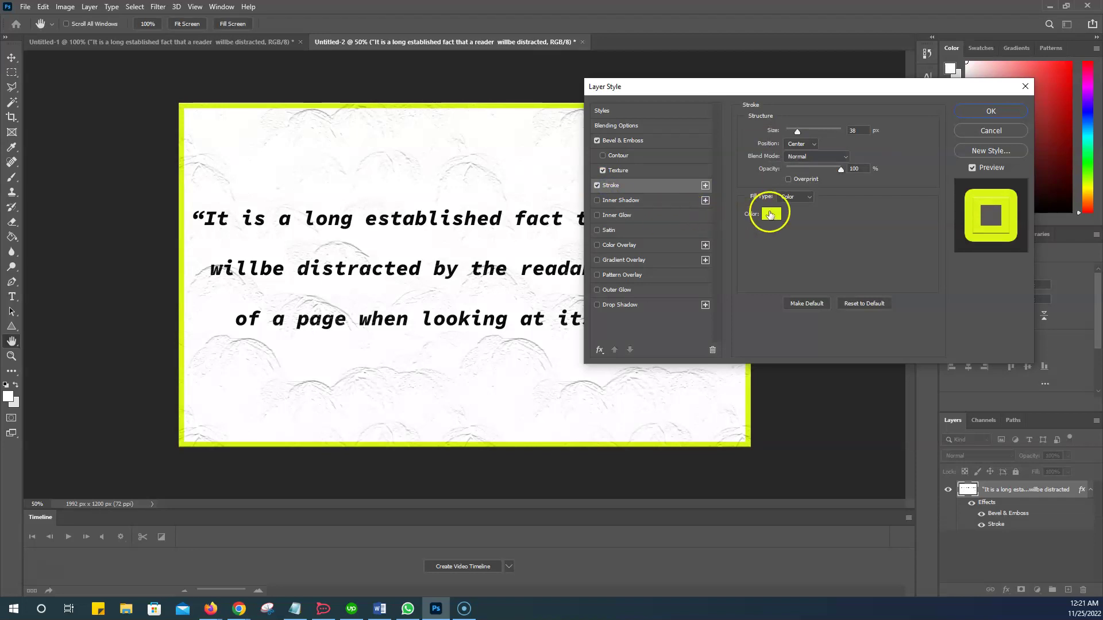
{"action": "left_click_drag", "start_coordinate": [712, 87], "coordinate": [731, 140]}
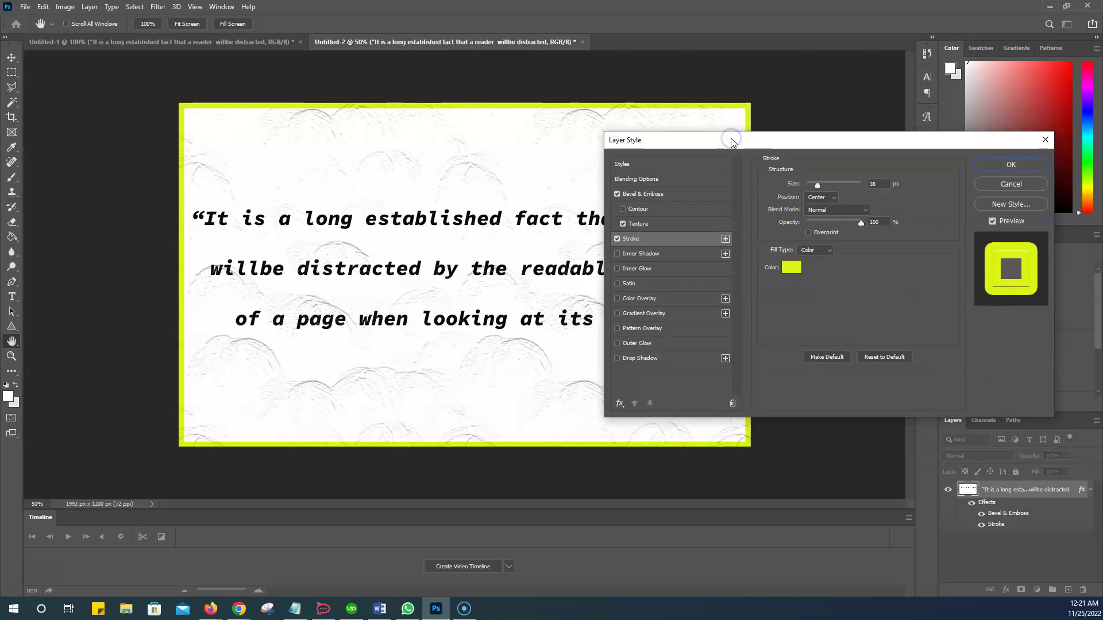
{"action": "left_click", "coordinate": [994, 184]}
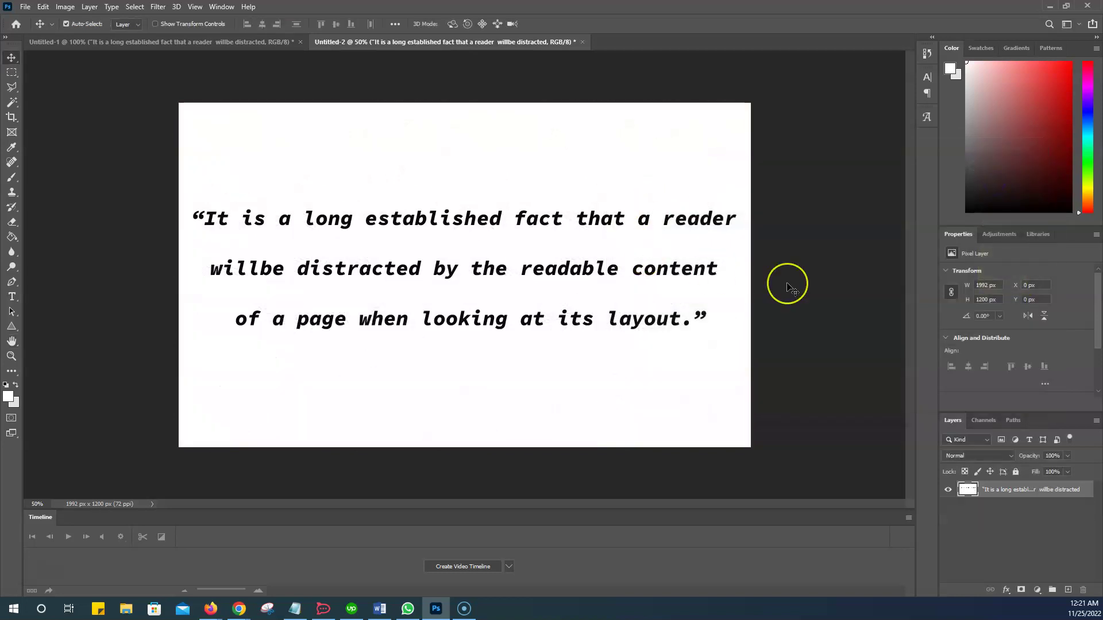
{"action": "key", "text": "ctrl+z"}
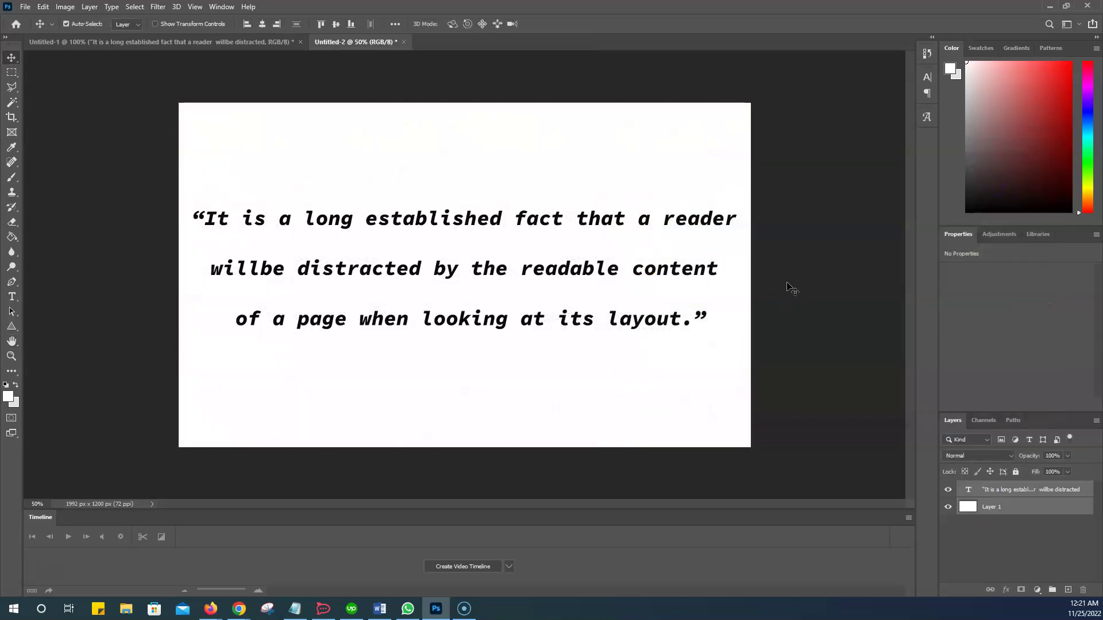
Add a yellow-green Stroke layer style to the quote text layer with size 3 px and position Outside.
{"action": "left_click", "coordinate": [1029, 490]}
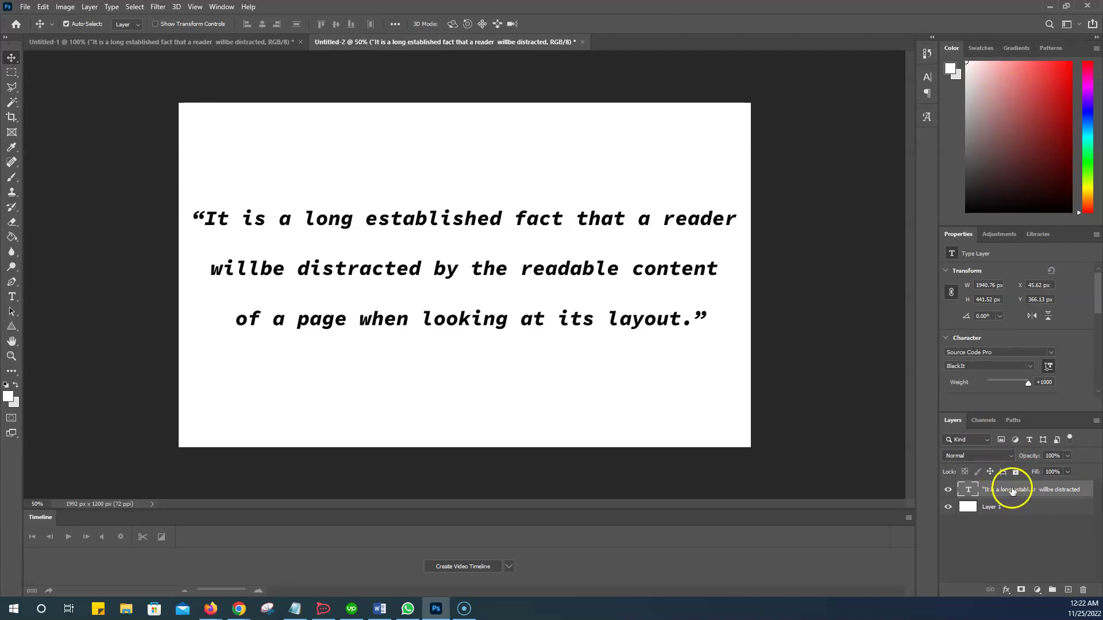
{"action": "right_click", "coordinate": [1011, 489]}
{"action": "left_click", "coordinate": [830, 64]}
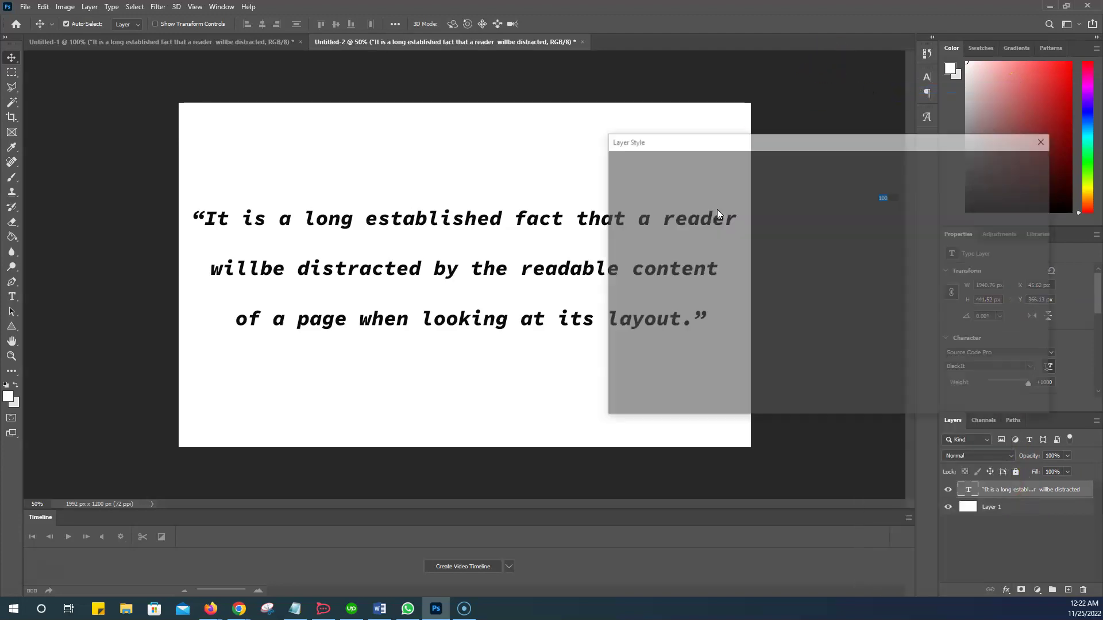
{"action": "left_click", "coordinate": [620, 244]}
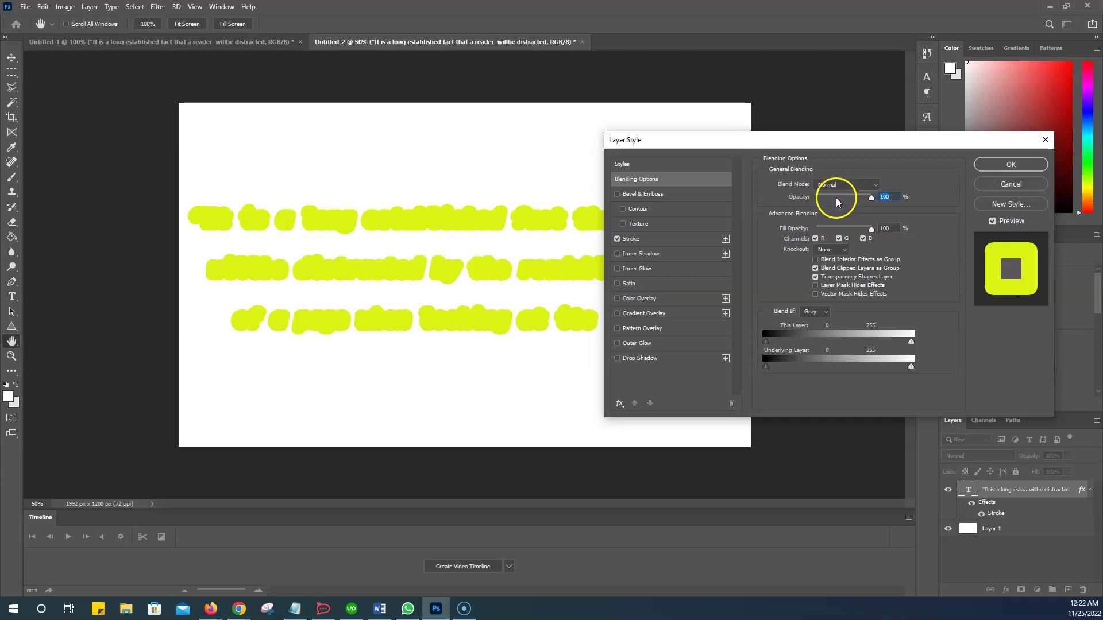
{"action": "left_click", "coordinate": [635, 240]}
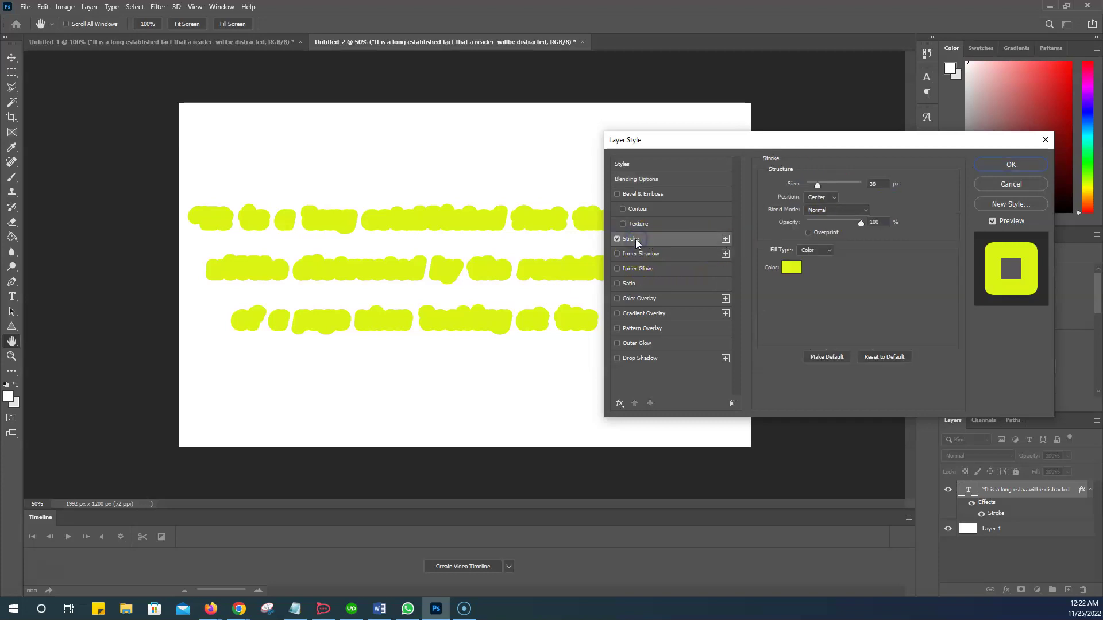
{"action": "left_click_drag", "start_coordinate": [819, 185], "coordinate": [809, 188]}
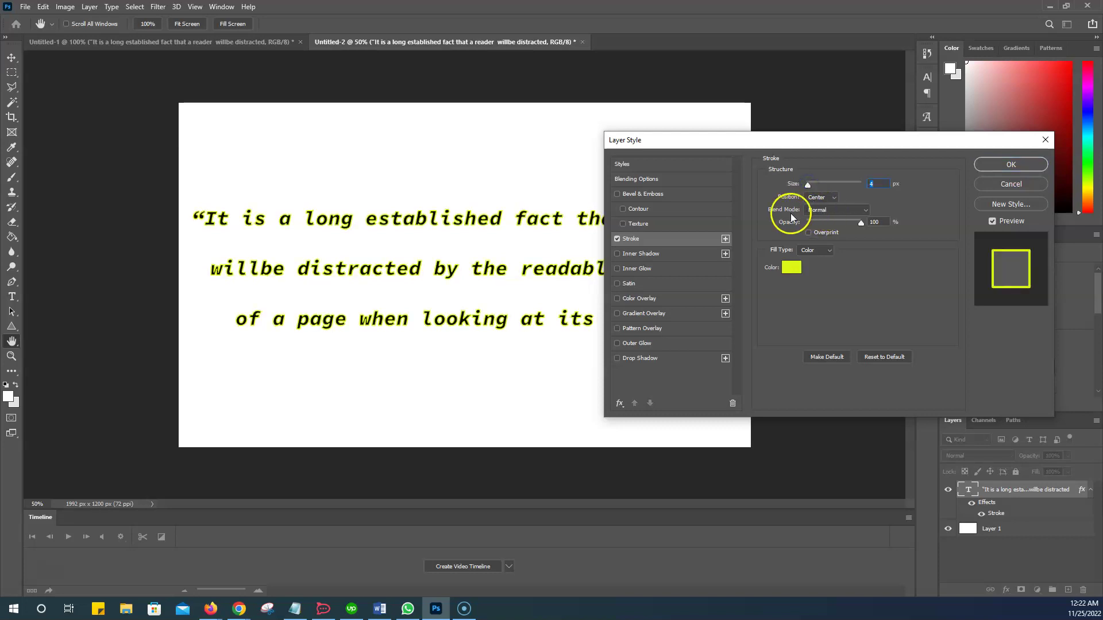
{"action": "left_click", "coordinate": [818, 198]}
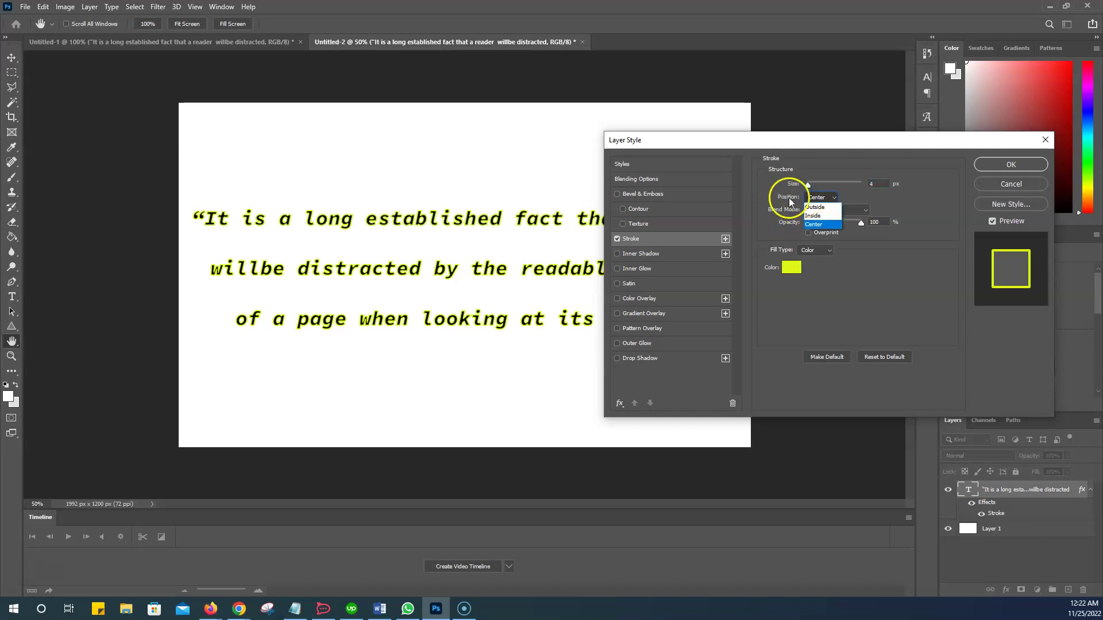
{"action": "left_click", "coordinate": [813, 206]}
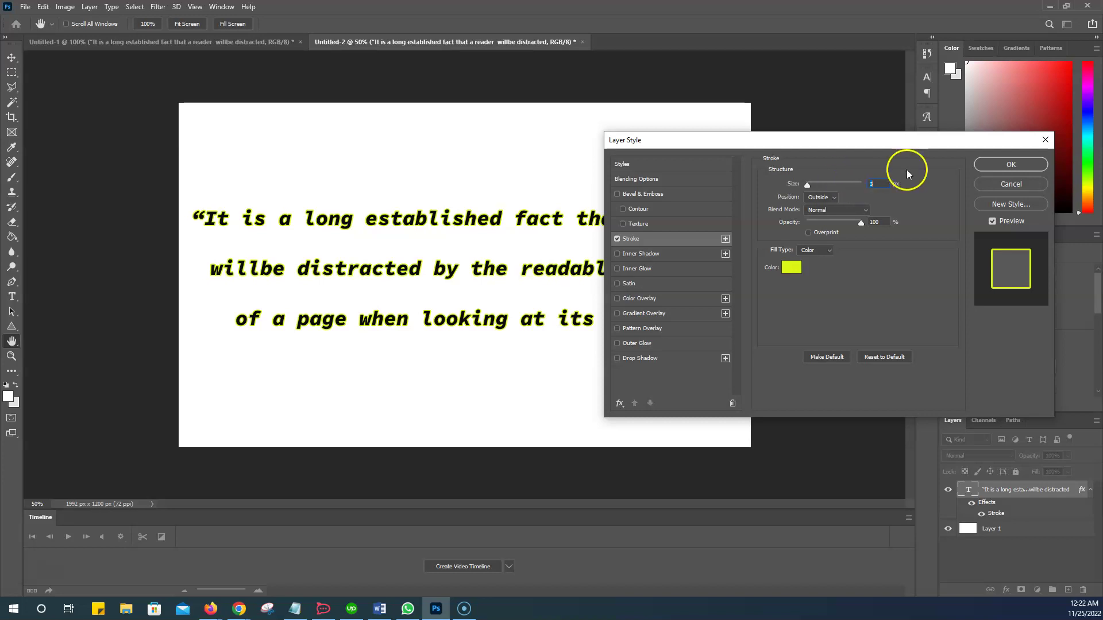
{"action": "left_click", "coordinate": [1010, 164]}
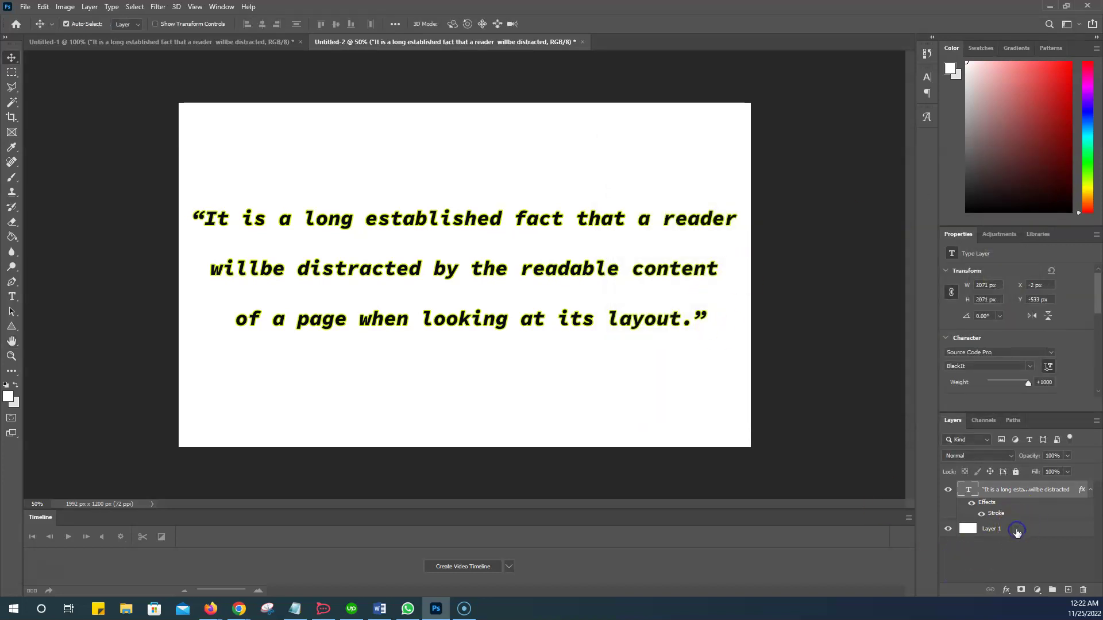
Combine the quote text layer and Layer 1 with Merge Visible, and add Bevel & Emboss with Texture to the merged layer.
{"action": "right_click", "coordinate": [1017, 531]}
{"action": "left_click", "coordinate": [999, 385]}
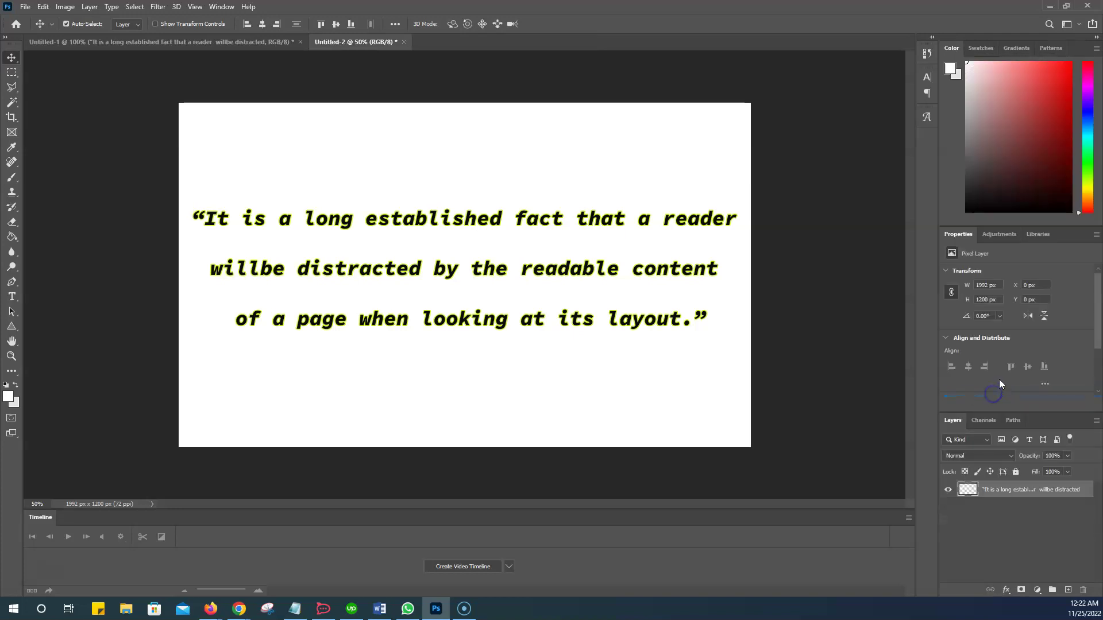
{"action": "right_click", "coordinate": [1026, 492]}
{"action": "left_click", "coordinate": [967, 21]}
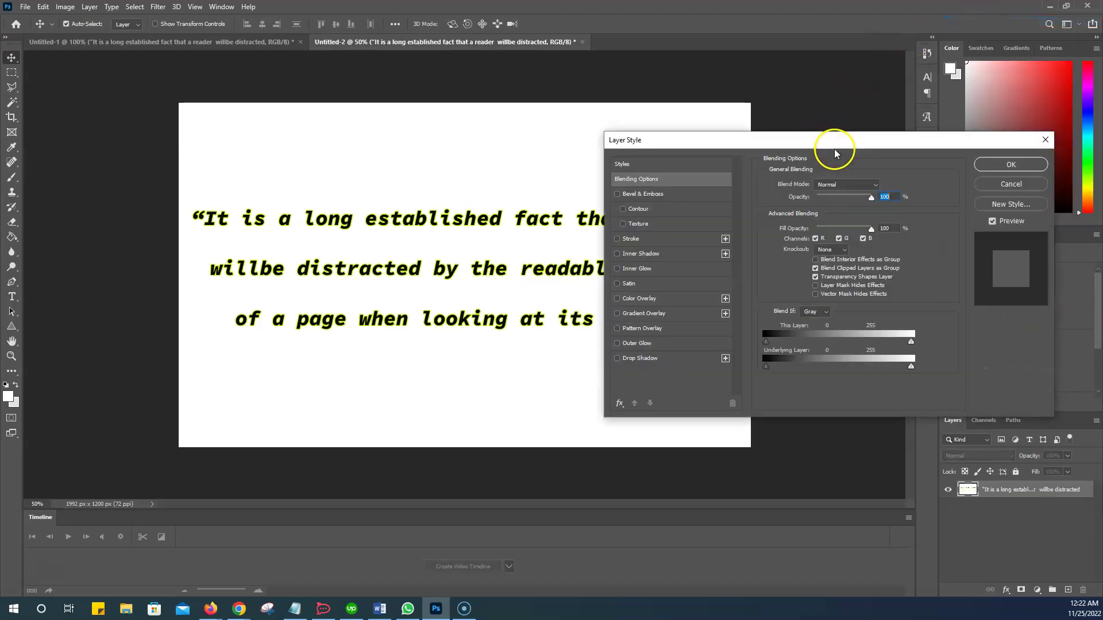
{"action": "left_click", "coordinate": [639, 226]}
{"action": "left_click", "coordinate": [642, 231]}
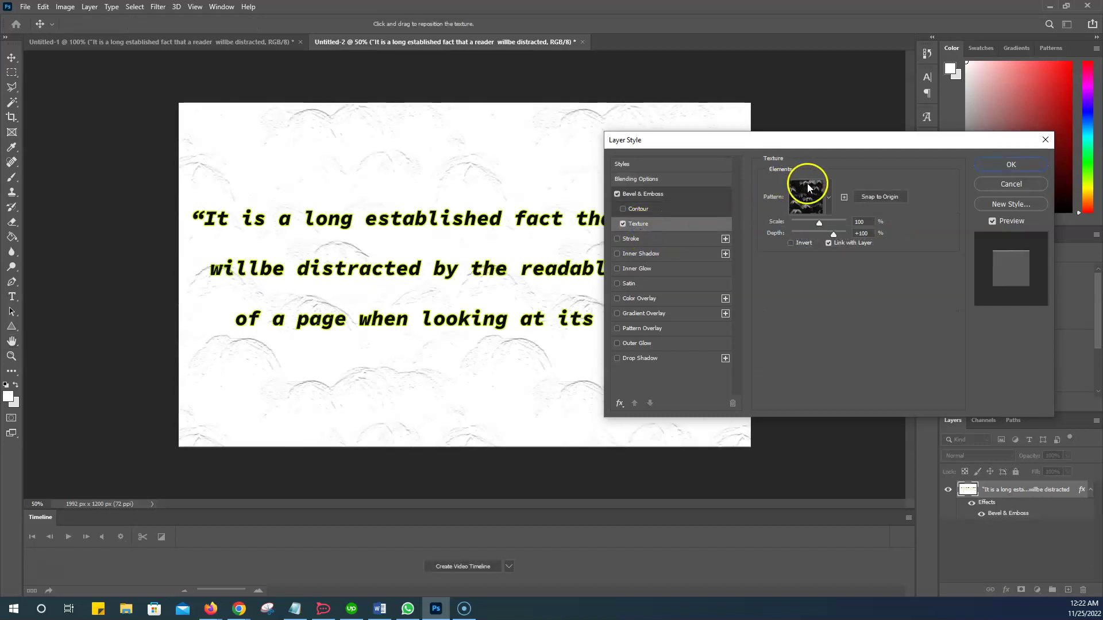
Add a yellow-green Stroke of 13 px positioned Inside to the merged layer and apply the layer styles.
{"action": "left_click", "coordinate": [632, 240]}
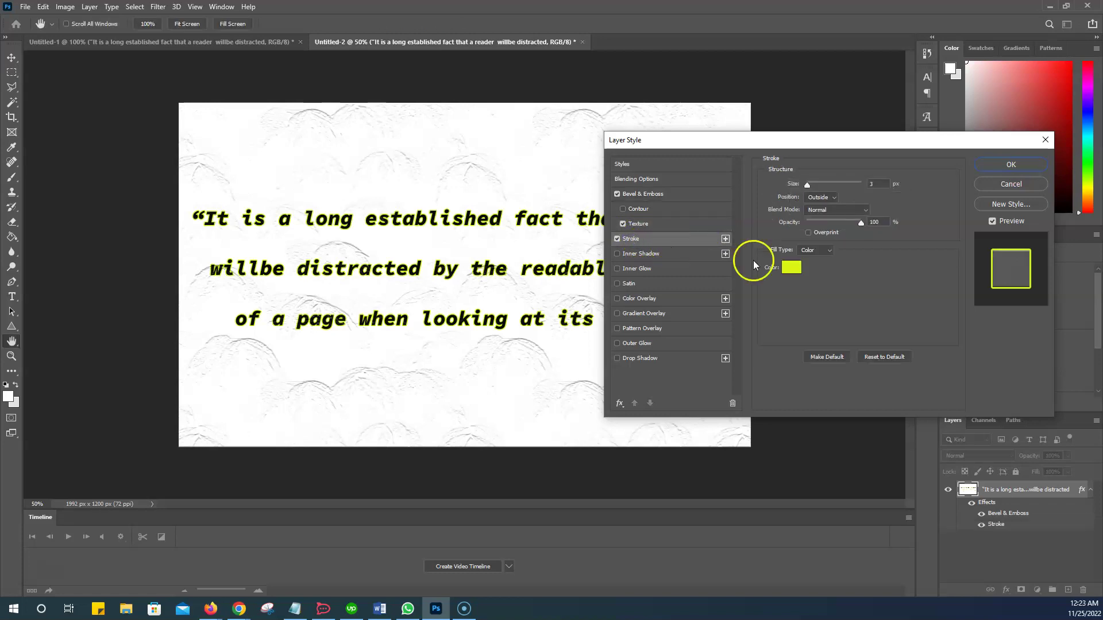
{"action": "left_click", "coordinate": [821, 197]}
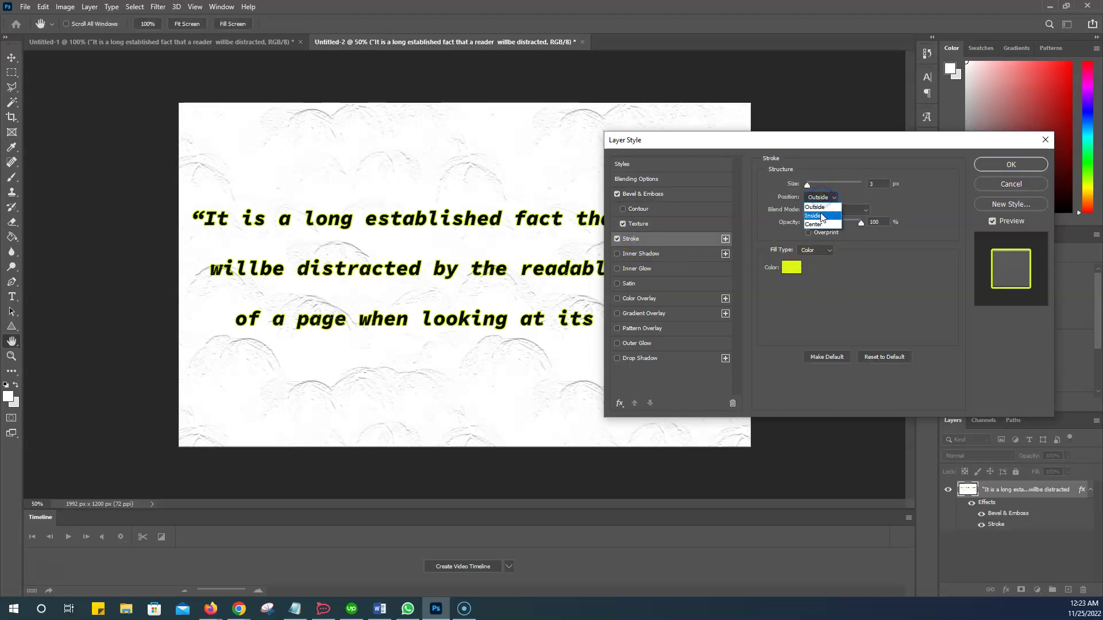
{"action": "left_click", "coordinate": [820, 216]}
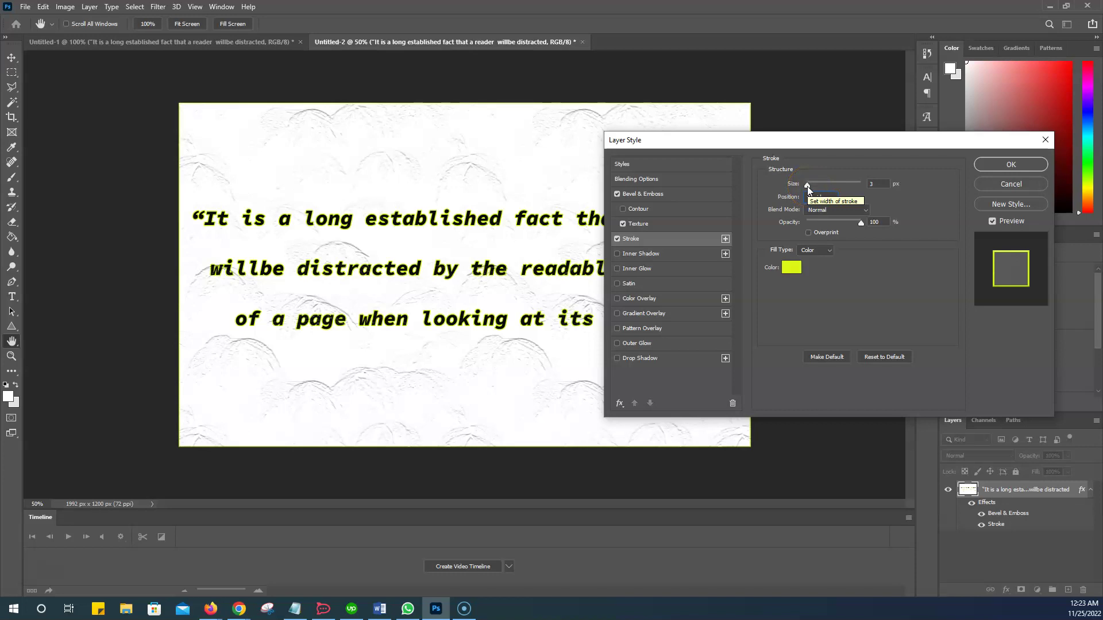
{"action": "left_click_drag", "start_coordinate": [808, 186], "coordinate": [812, 187]}
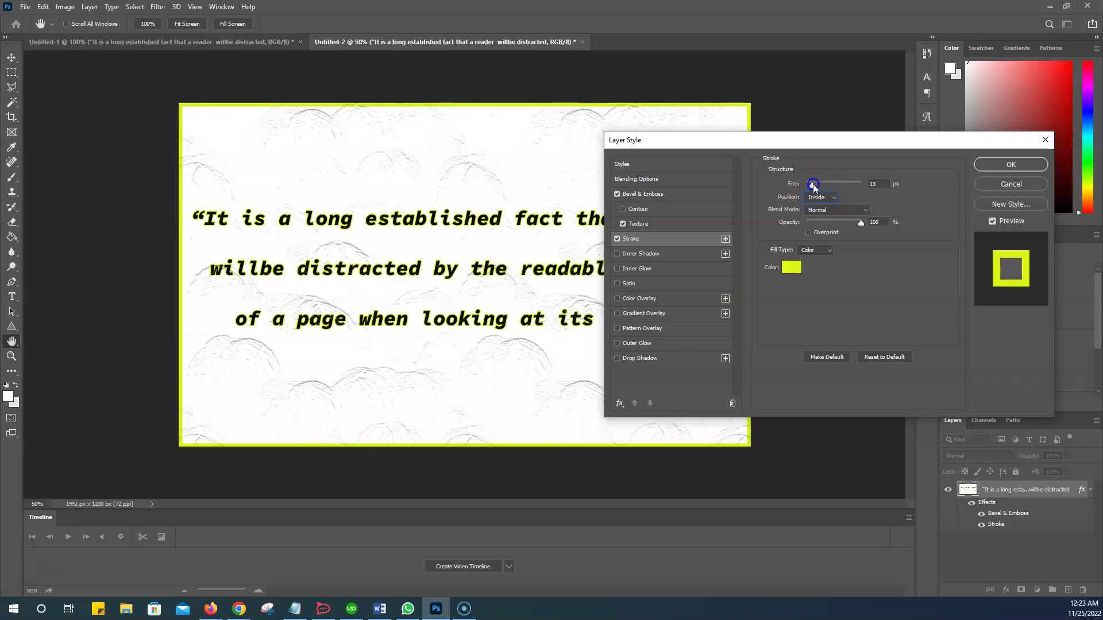
{"action": "left_click", "coordinate": [985, 165]}
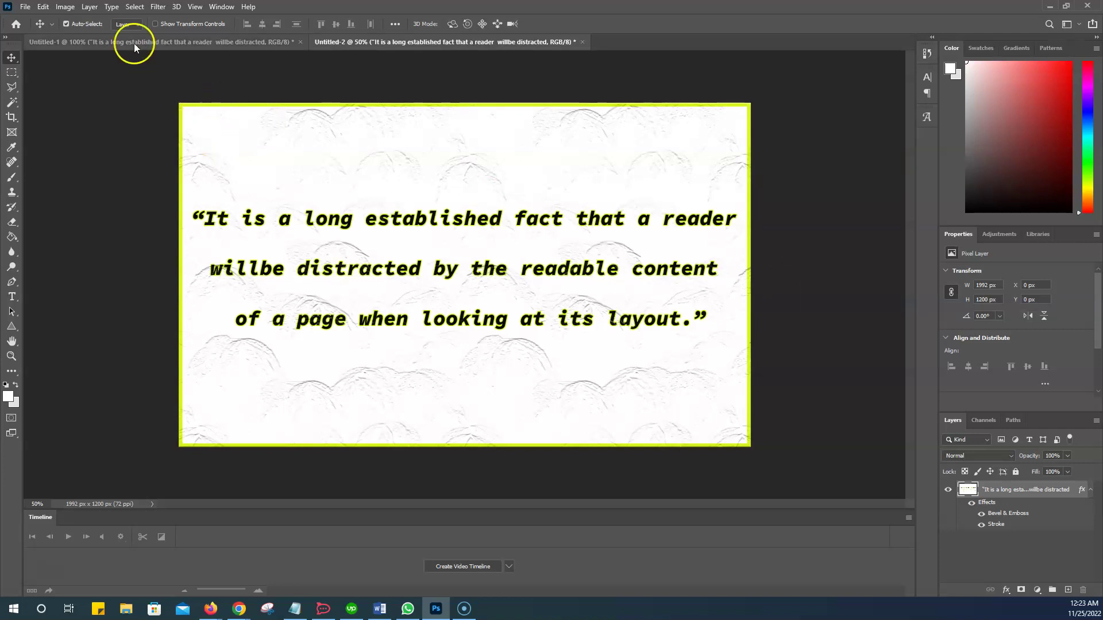
Try resizing the image to a width of 1200 pixels and undo the resize.
{"action": "left_click", "coordinate": [65, 7]}
{"action": "left_click", "coordinate": [65, 8]}
{"action": "left_click", "coordinate": [65, 6]}
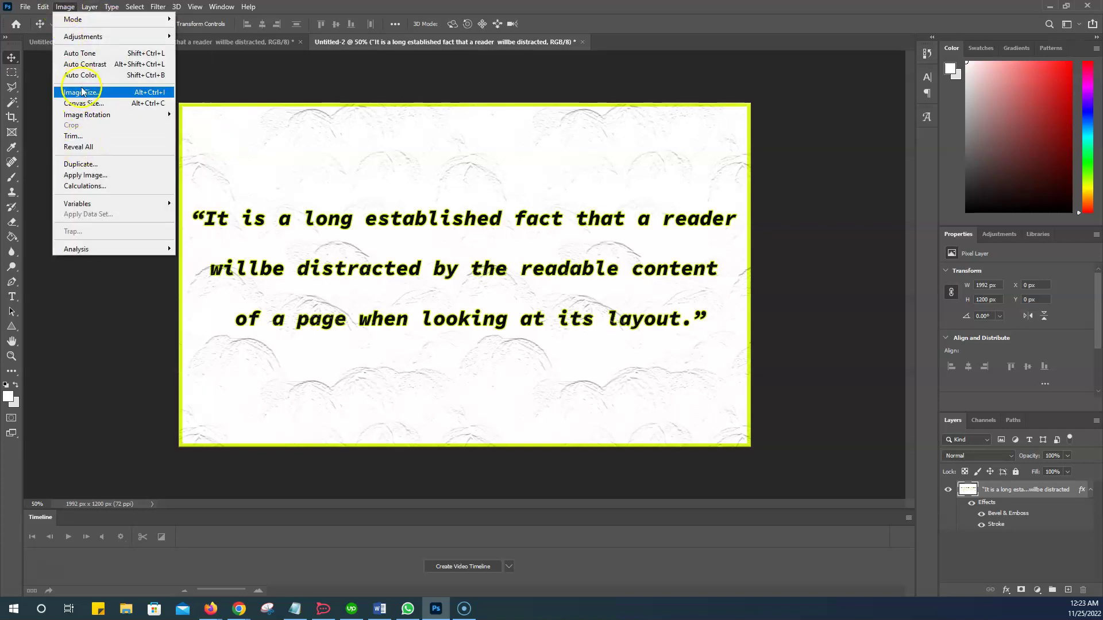
{"action": "left_click", "coordinate": [82, 92]}
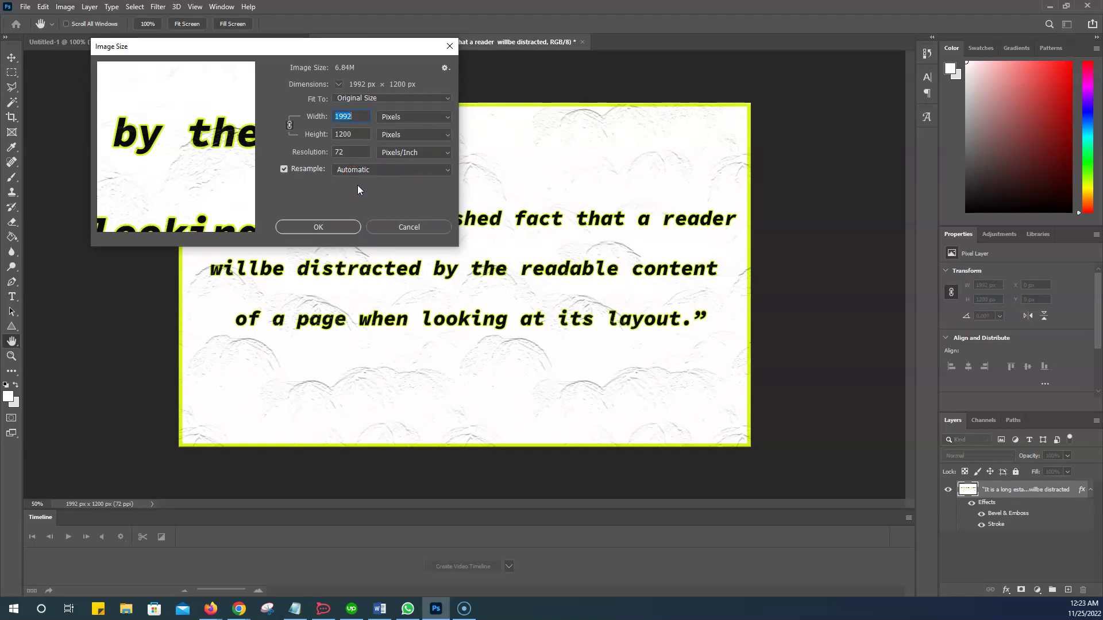
{"action": "type", "text": "1200"}
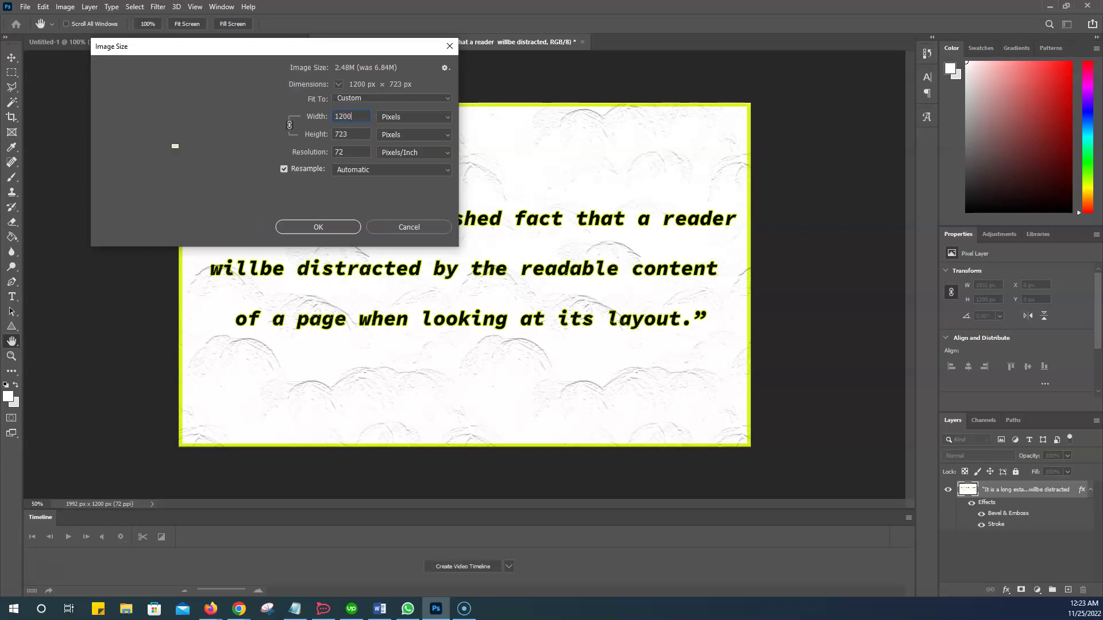
{"action": "left_click", "coordinate": [316, 216]}
{"action": "key", "text": "v"}
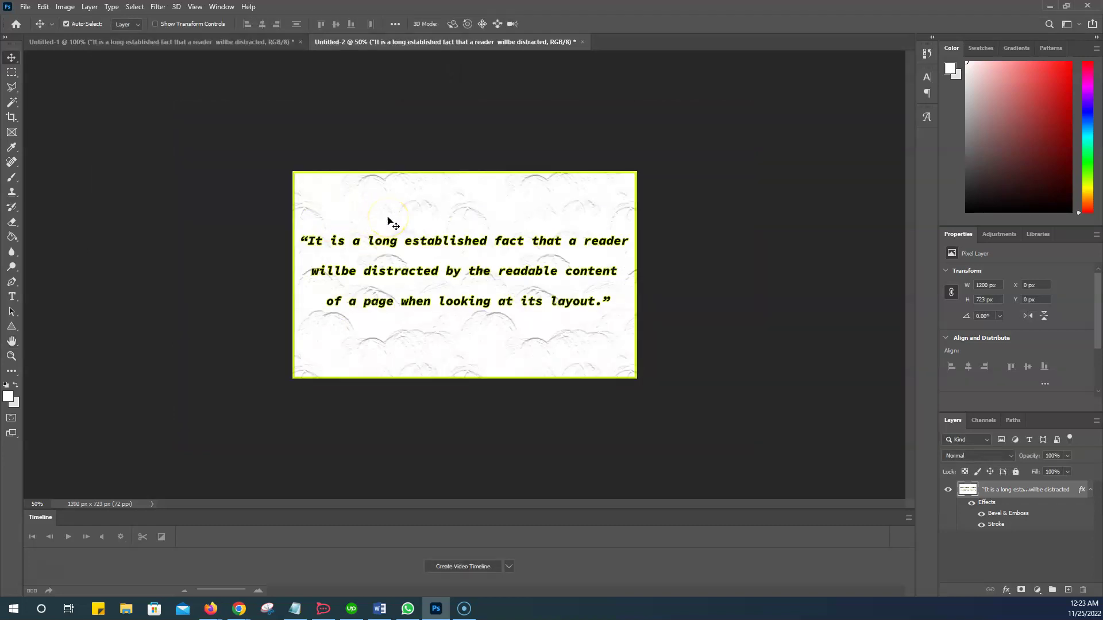
{"action": "key", "text": "ctrl+z"}
Save the quote image to the Desktop as a JPEG named Test_Text_Image, accepting the JPEG options.
{"action": "left_click", "coordinate": [25, 6]}
{"action": "left_click", "coordinate": [42, 146]}
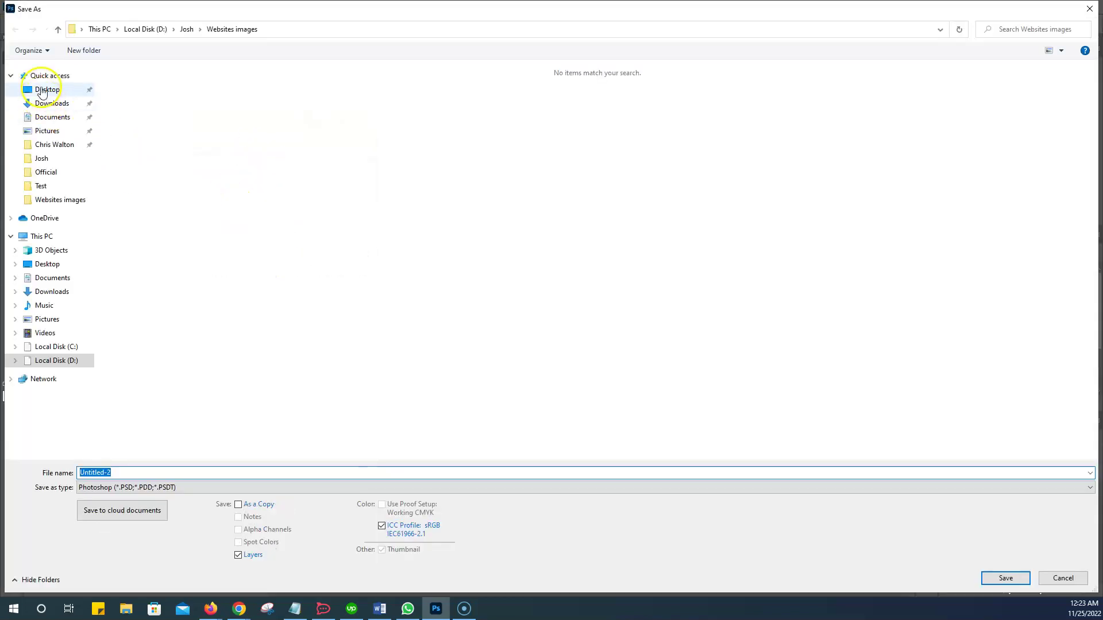
{"action": "left_click", "coordinate": [42, 91]}
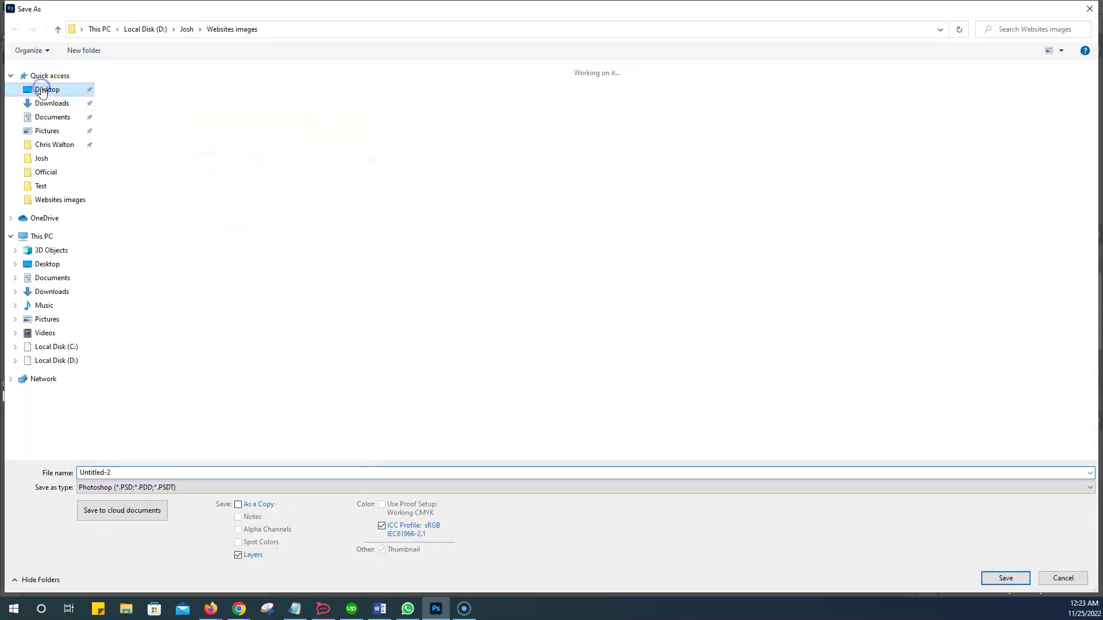
{"action": "left_click", "coordinate": [175, 492]}
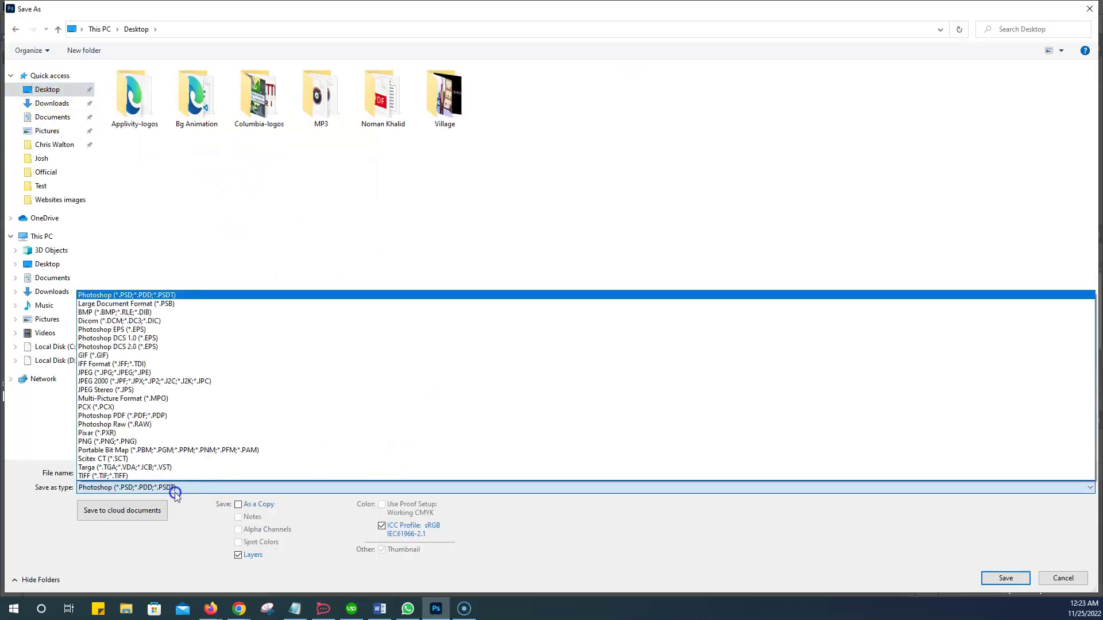
{"action": "left_click", "coordinate": [149, 373]}
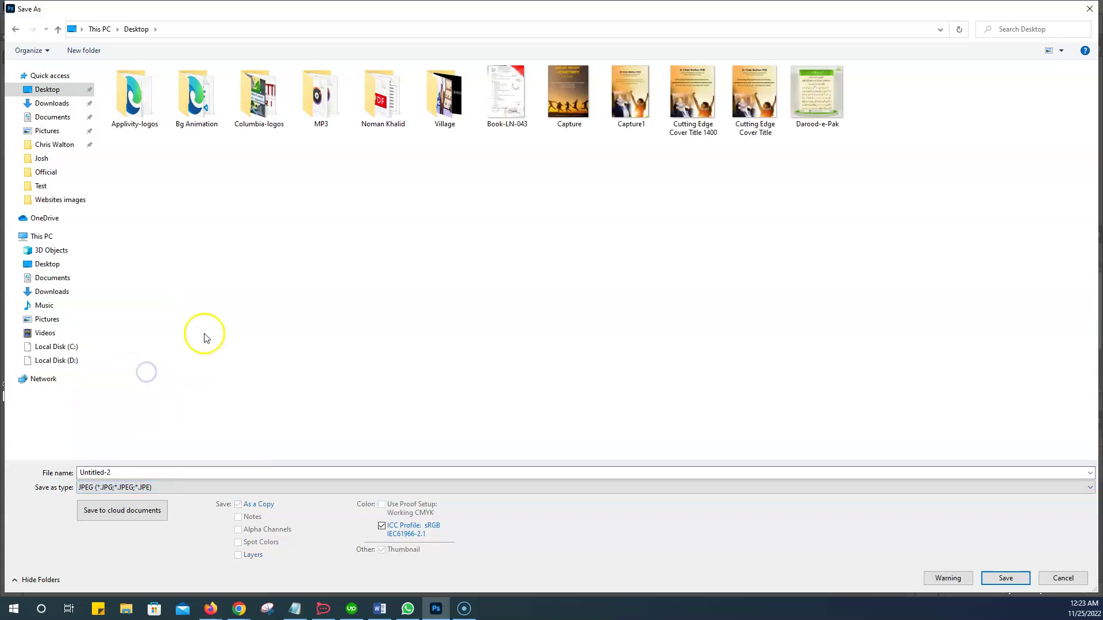
{"action": "left_click", "coordinate": [228, 470]}
{"action": "double_click", "coordinate": [202, 473]}
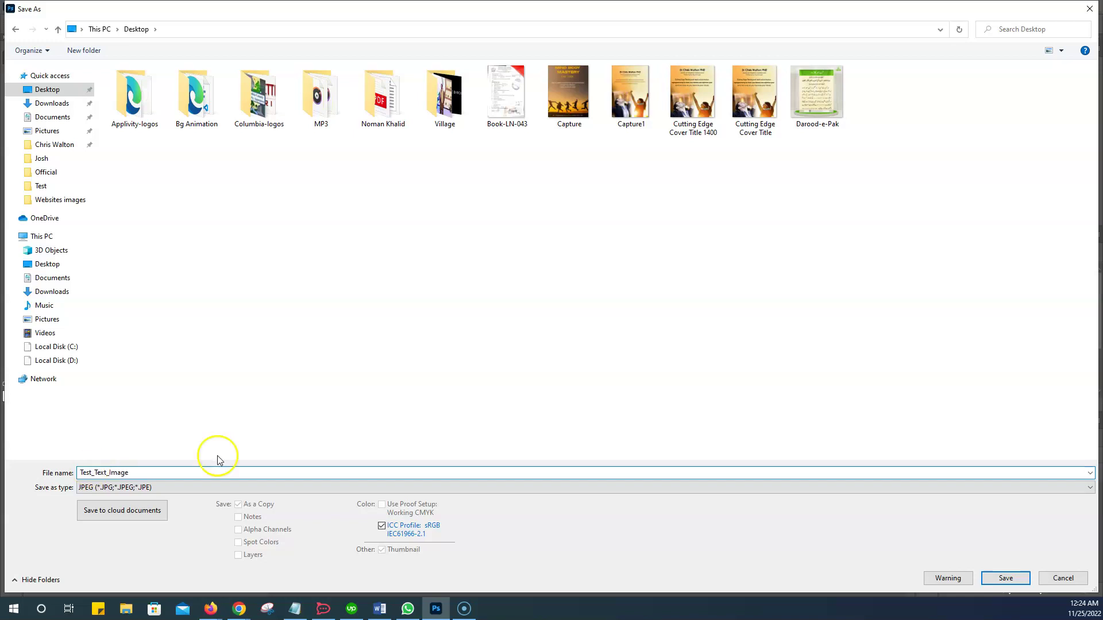
{"action": "left_click", "coordinate": [1005, 578]}
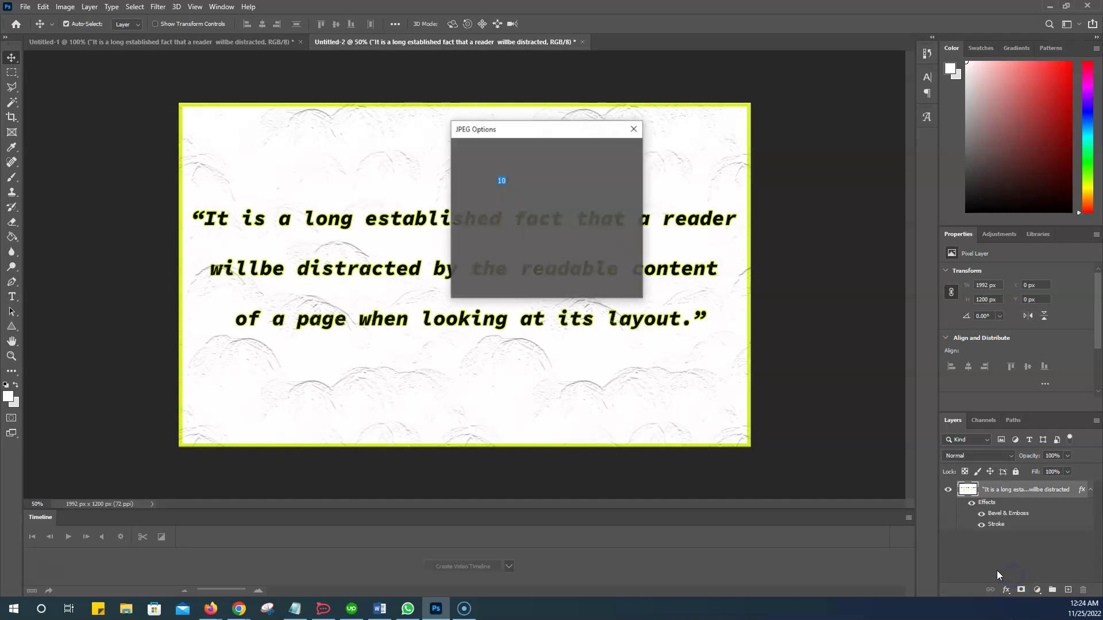
{"action": "left_click", "coordinate": [626, 153]}
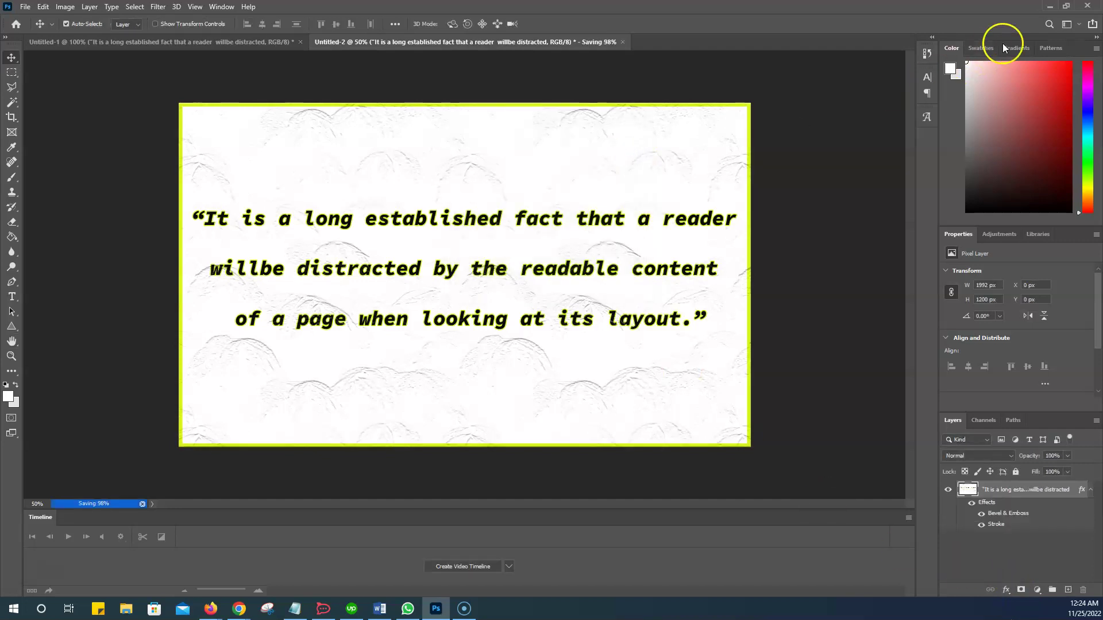
Minimize Photoshop to reach the Windows desktop and refresh the desktop.
{"action": "left_click", "coordinate": [1049, 7]}
{"action": "left_click", "coordinate": [1042, 10]}
{"action": "right_click", "coordinate": [357, 107]}
{"action": "left_click", "coordinate": [376, 141]}
{"action": "right_click", "coordinate": [374, 140]}
{"action": "left_click", "coordinate": [398, 171]}
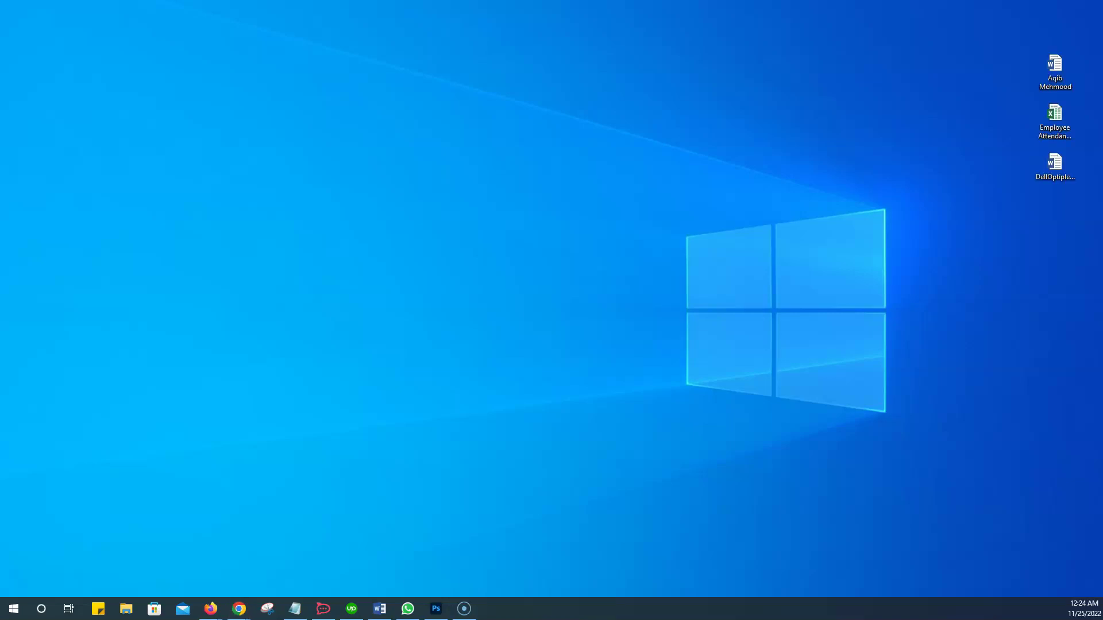
Open Test_Text_Image.jpg from the desktop, inspect the exported quote in the maximized image viewer and minimize the viewer.
{"action": "left_click", "coordinate": [613, 258]}
{"action": "left_click", "coordinate": [546, 225]}
{"action": "left_click", "coordinate": [531, 229]}
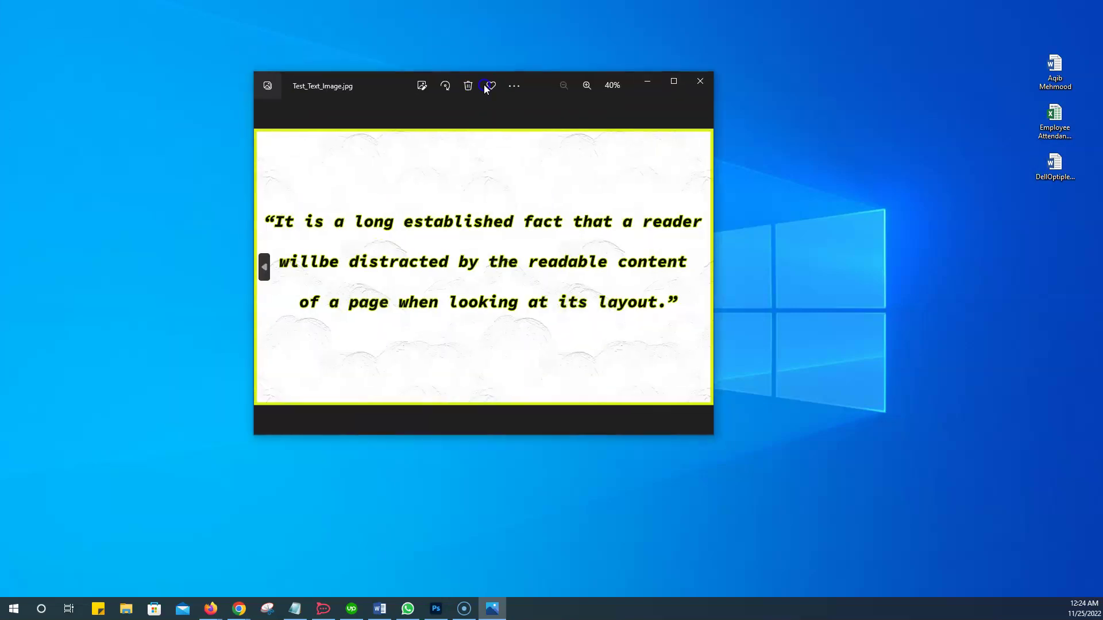
{"action": "left_click", "coordinate": [587, 90]}
{"action": "left_click", "coordinate": [692, 87]}
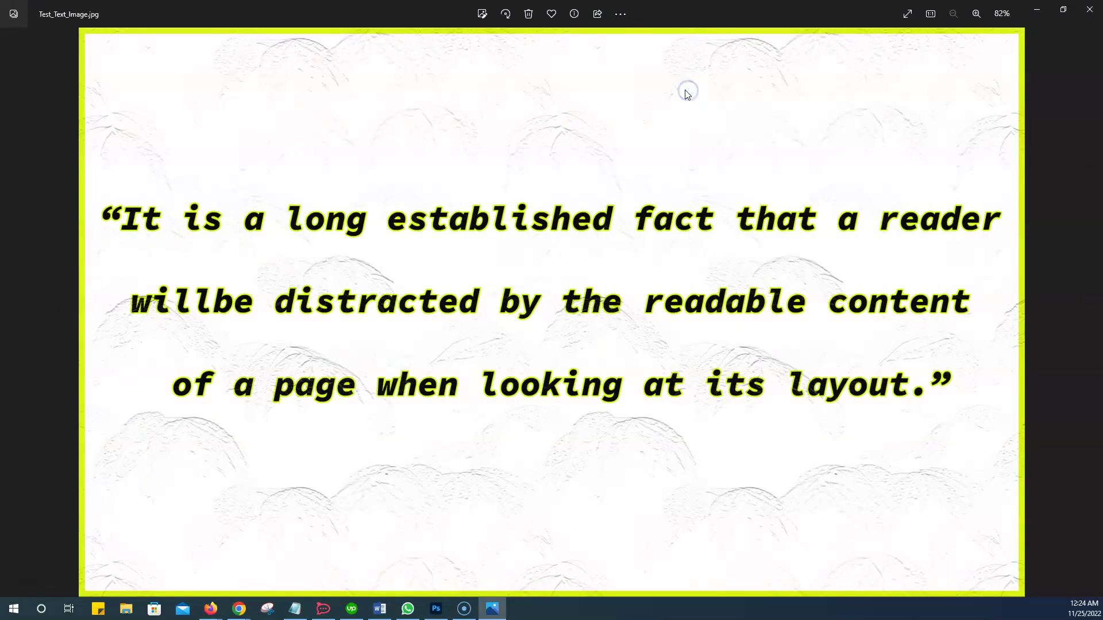
{"action": "scroll", "coordinate": [669, 279], "scroll_direction": "up", "scroll_amount": 3}
{"action": "scroll", "coordinate": [670, 279], "scroll_direction": "down", "scroll_amount": 3}
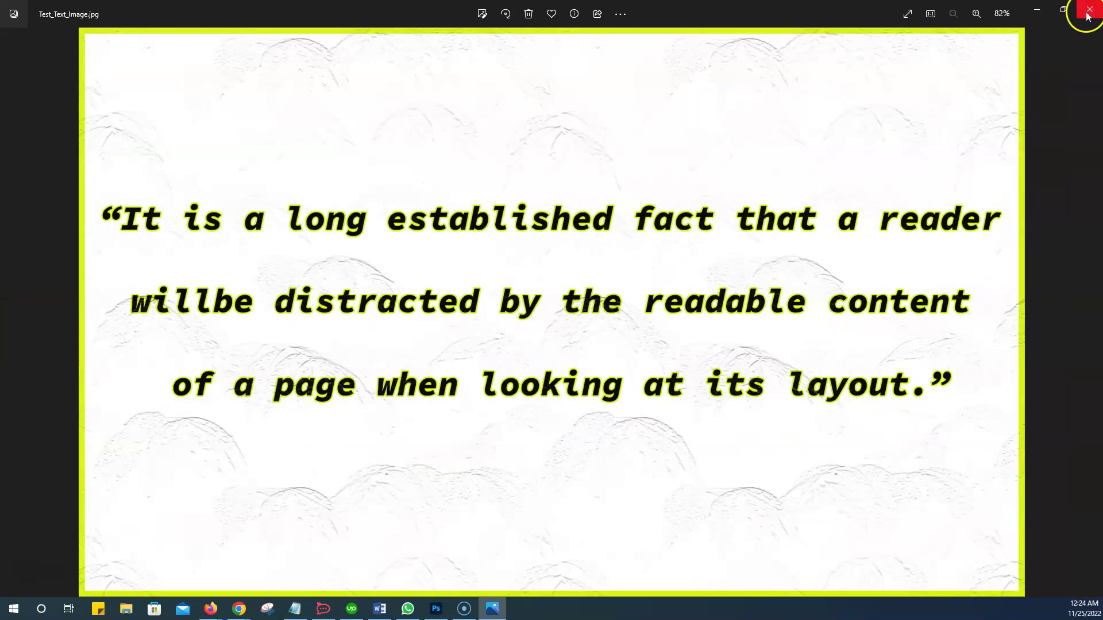
{"action": "left_click", "coordinate": [1036, 10]}
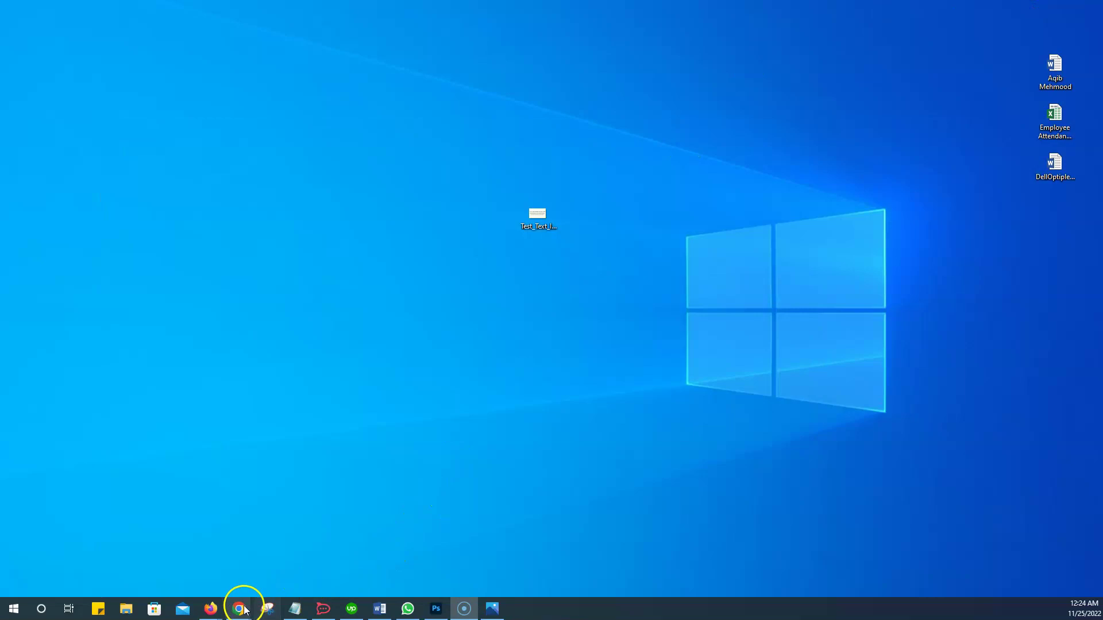
Switch to LinkedIn in Chrome, start a photo post and attach Test_Text_Image from the Desktop.
{"action": "mouse_move", "coordinate": [240, 607]}
{"action": "left_click", "coordinate": [348, 564]}
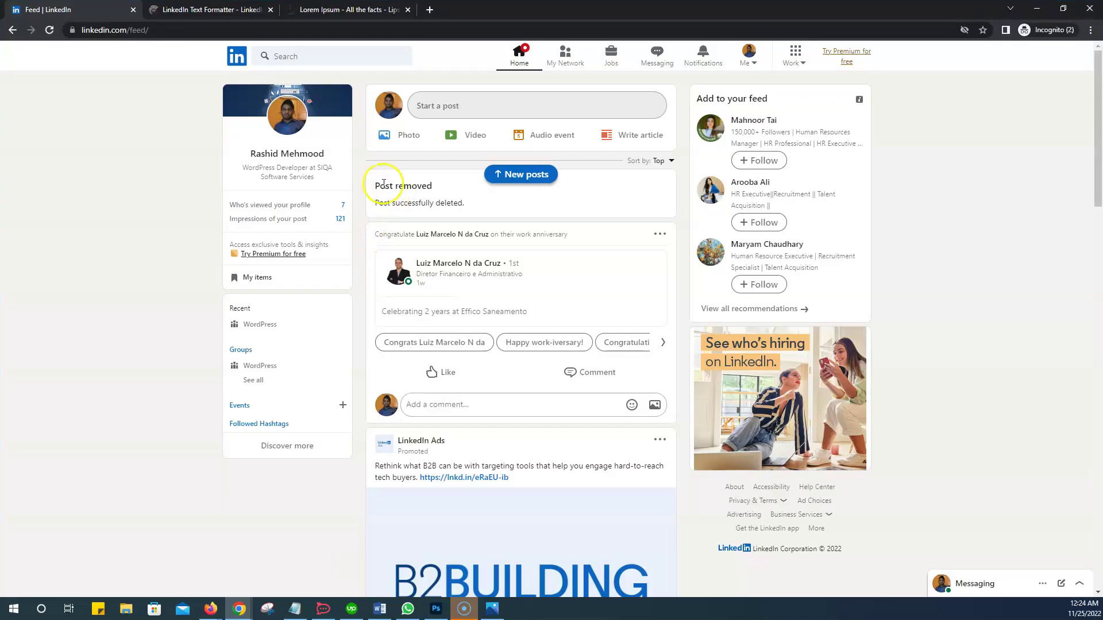
{"action": "left_click", "coordinate": [434, 134]}
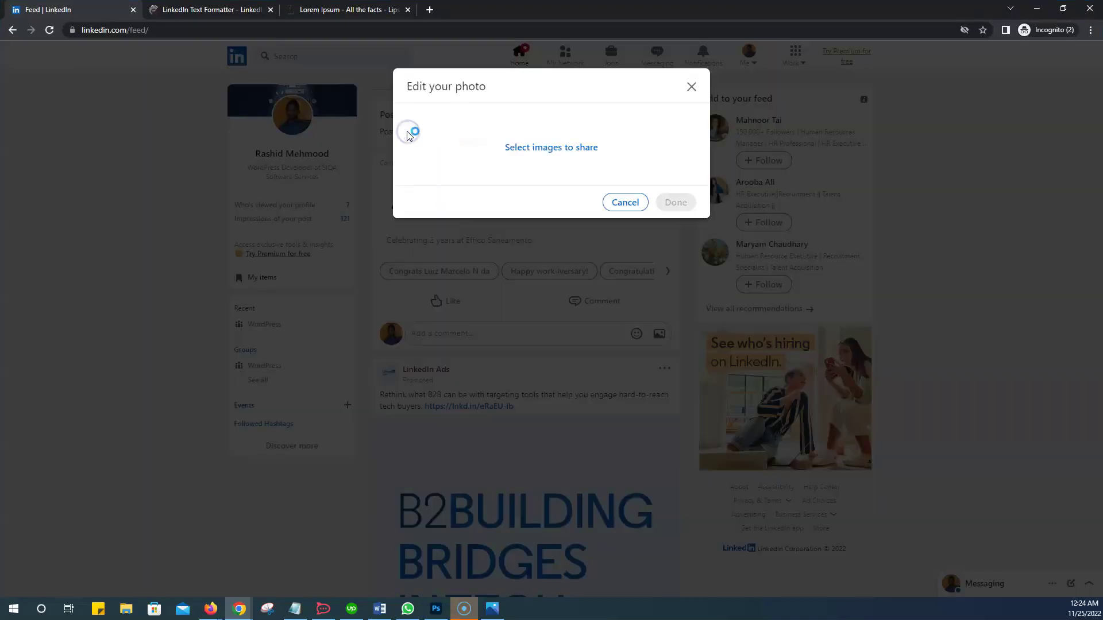
{"action": "left_click", "coordinate": [537, 150]}
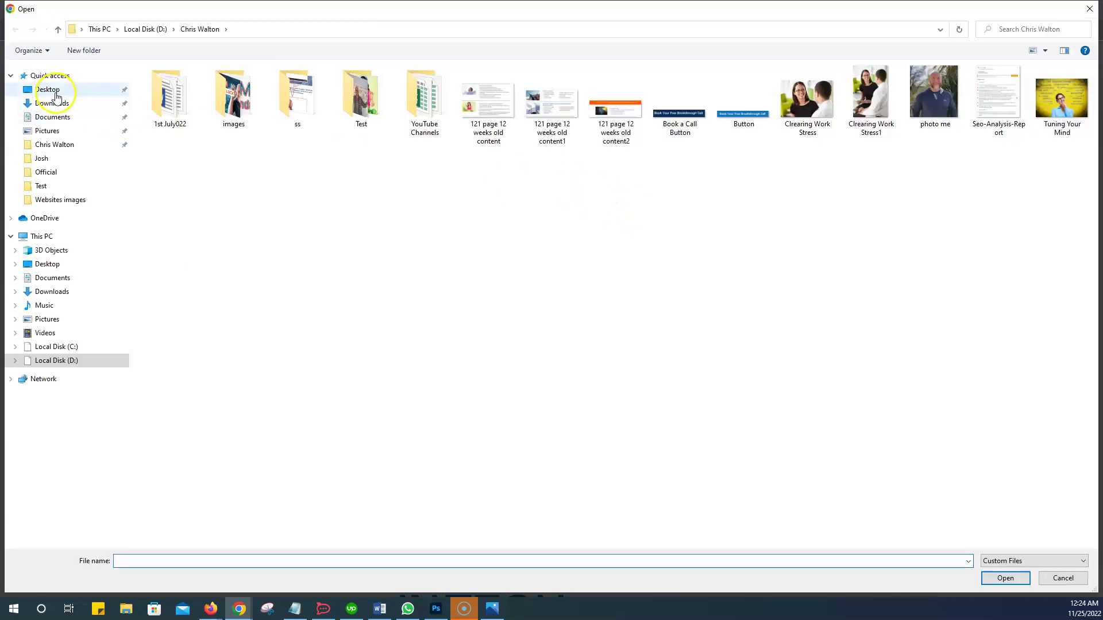
{"action": "left_click", "coordinate": [53, 90]}
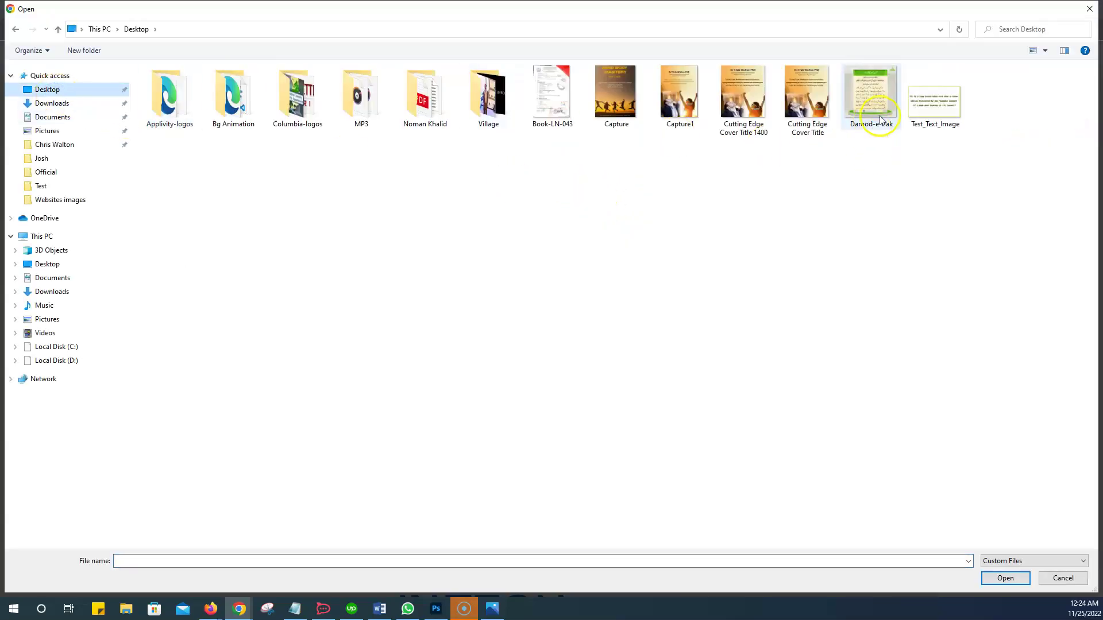
{"action": "left_click", "coordinate": [935, 97]}
{"action": "left_click", "coordinate": [1005, 578]}
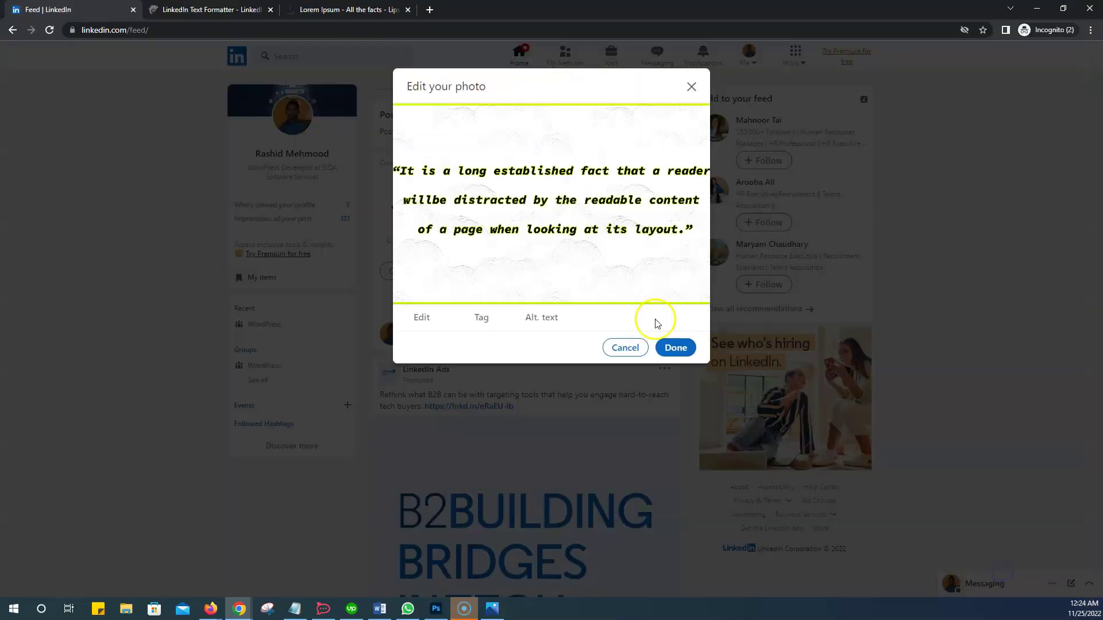
Accept the attached quote image without edits and publish the photo post to Anyone without a caption.
{"action": "left_click", "coordinate": [669, 350]}
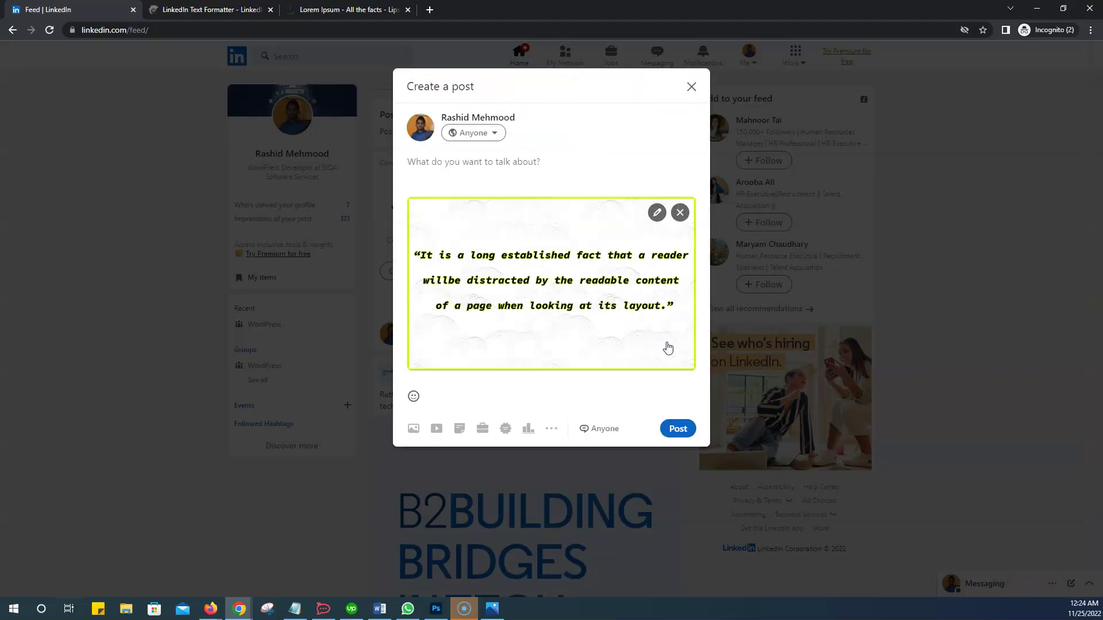
{"action": "left_click", "coordinate": [678, 429]}
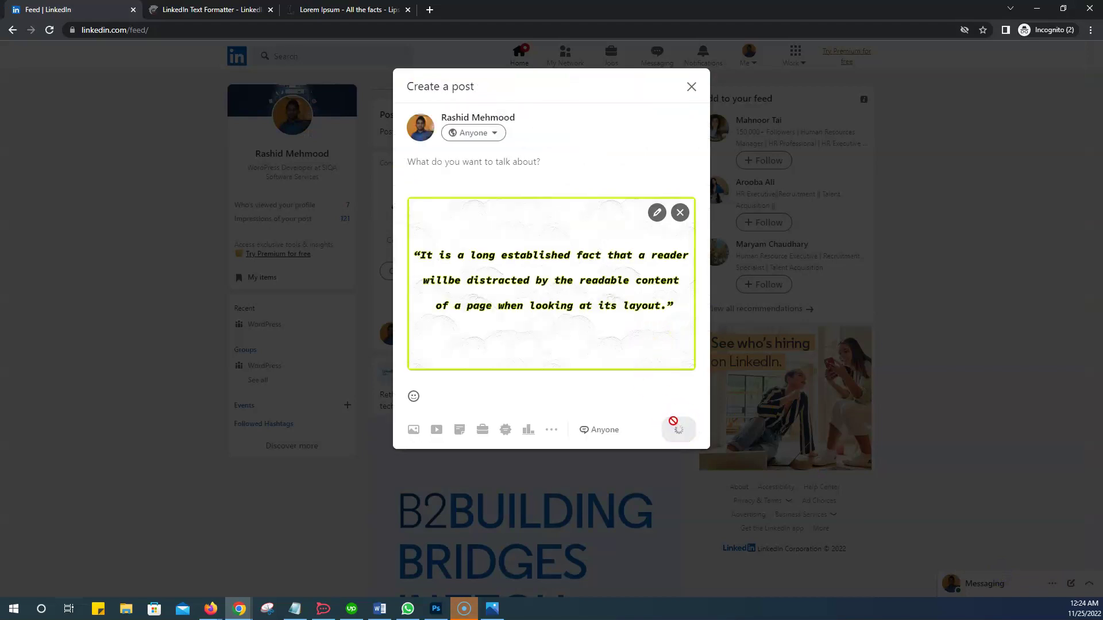
{"action": "left_click", "coordinate": [669, 408]}
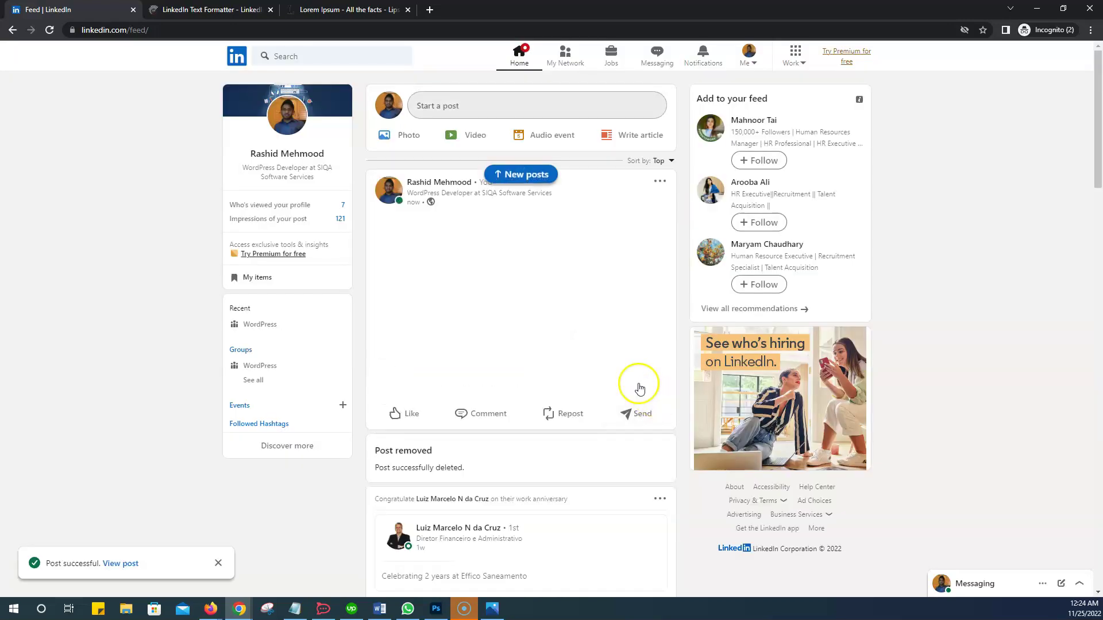
{"action": "left_click", "coordinate": [352, 299]}
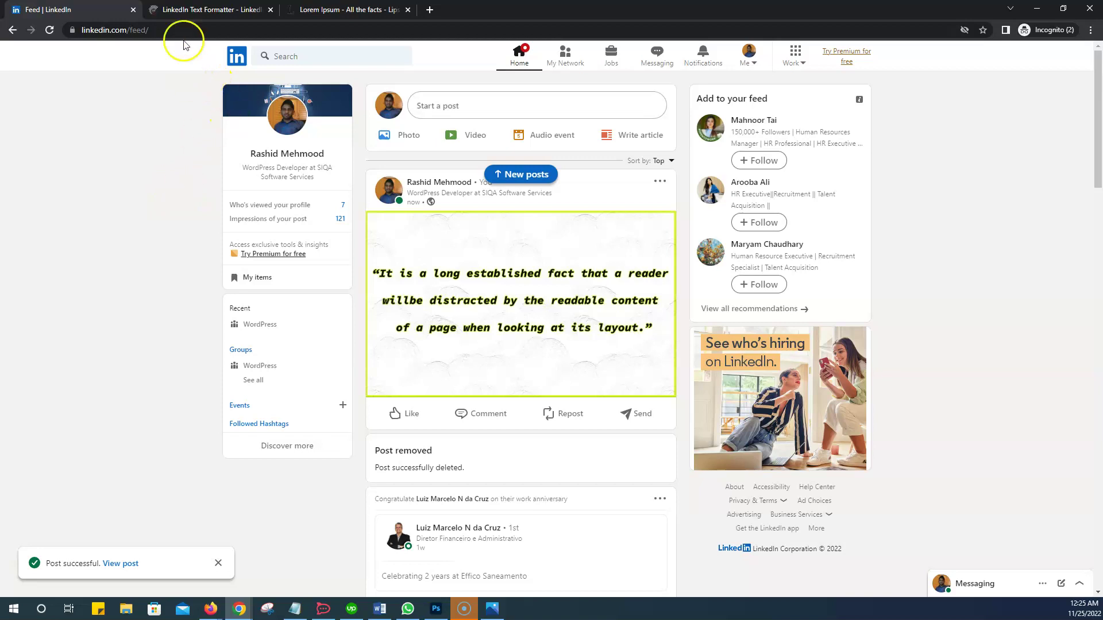
Copy the "It is a long established fact" sentence from the Lorem Ipsum page and paste it into the LinkedIn Text Formatter's input box.
{"action": "left_click", "coordinate": [213, 9]}
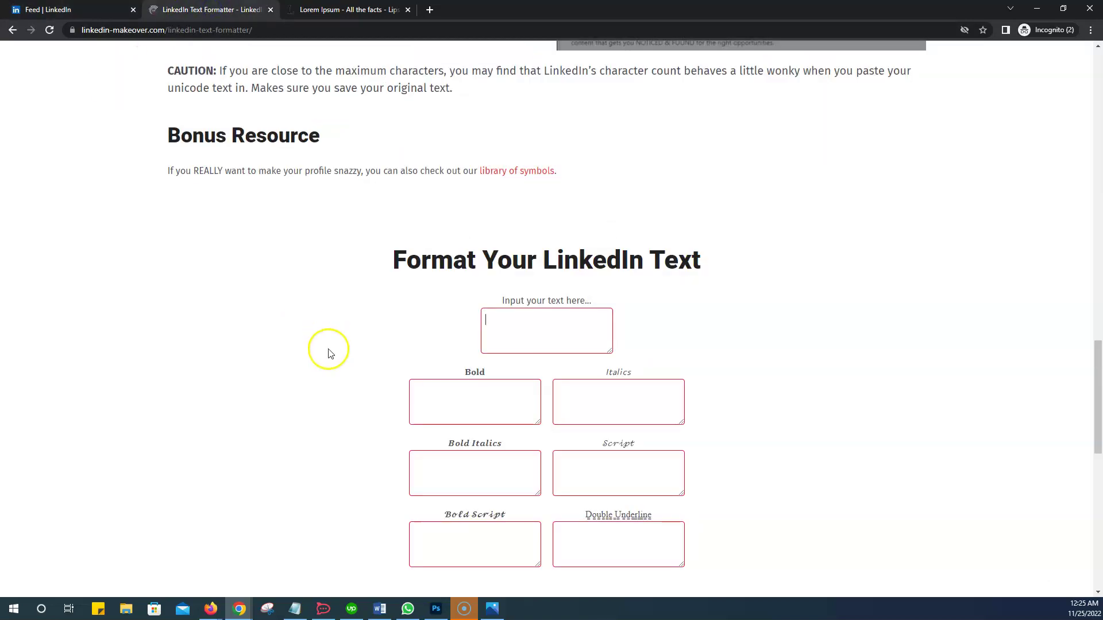
{"action": "scroll", "coordinate": [328, 351], "scroll_direction": "down", "scroll_amount": 1}
{"action": "left_click", "coordinate": [542, 264]}
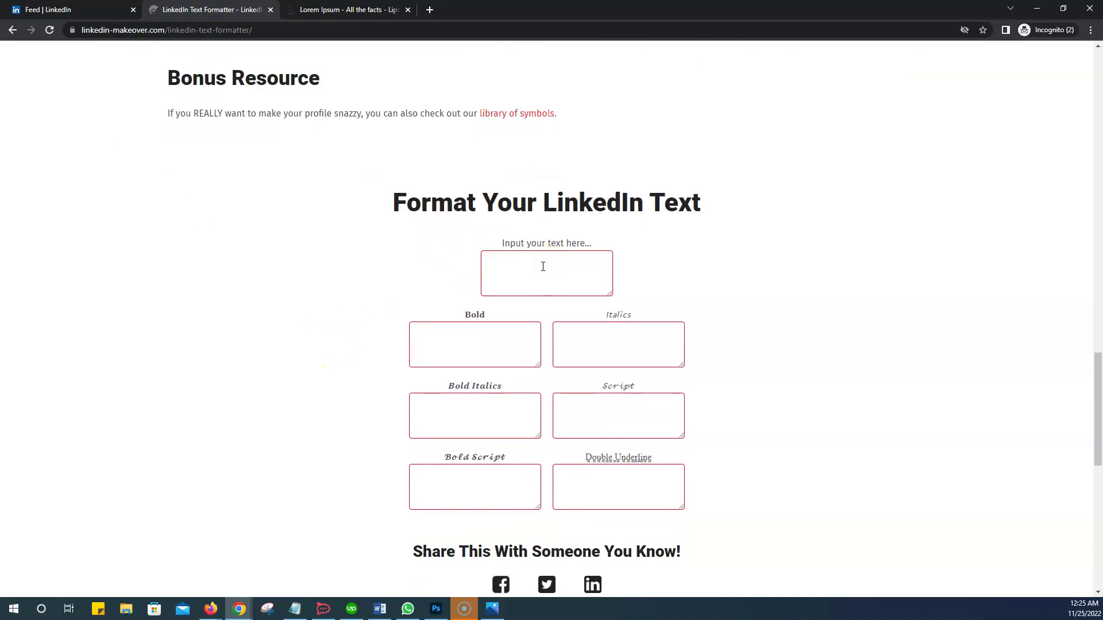
{"action": "left_click", "coordinate": [530, 267]}
{"action": "scroll", "coordinate": [325, 291], "scroll_direction": "down", "scroll_amount": 1}
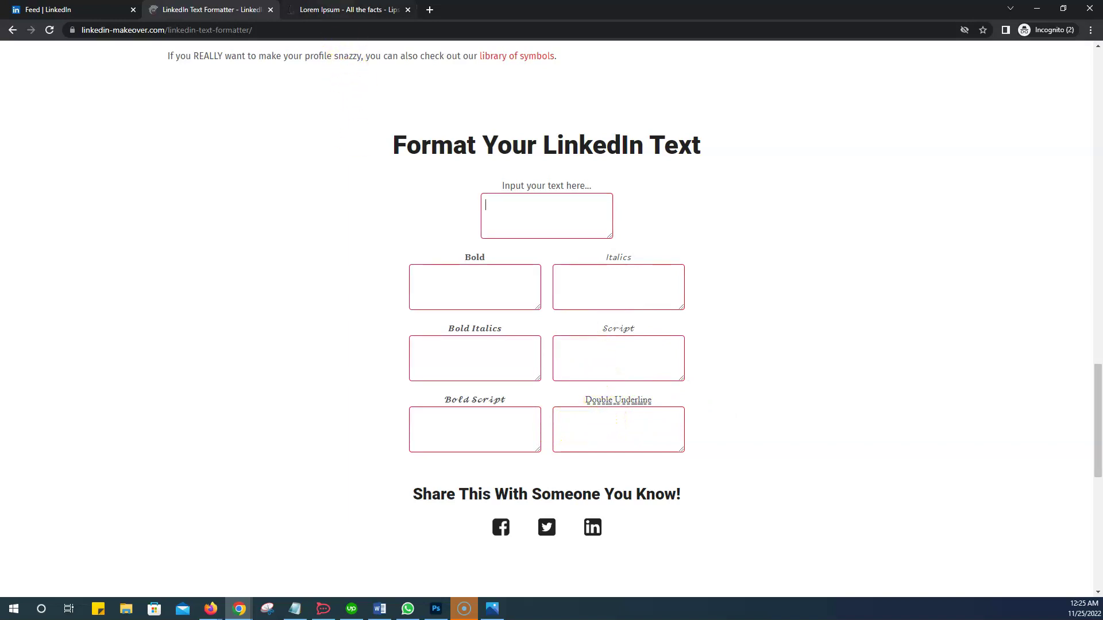
{"action": "left_click", "coordinate": [345, 12]}
{"action": "right_click", "coordinate": [610, 163]}
{"action": "left_click", "coordinate": [623, 170]}
{"action": "left_click", "coordinate": [207, 10]}
{"action": "left_click", "coordinate": [535, 216]}
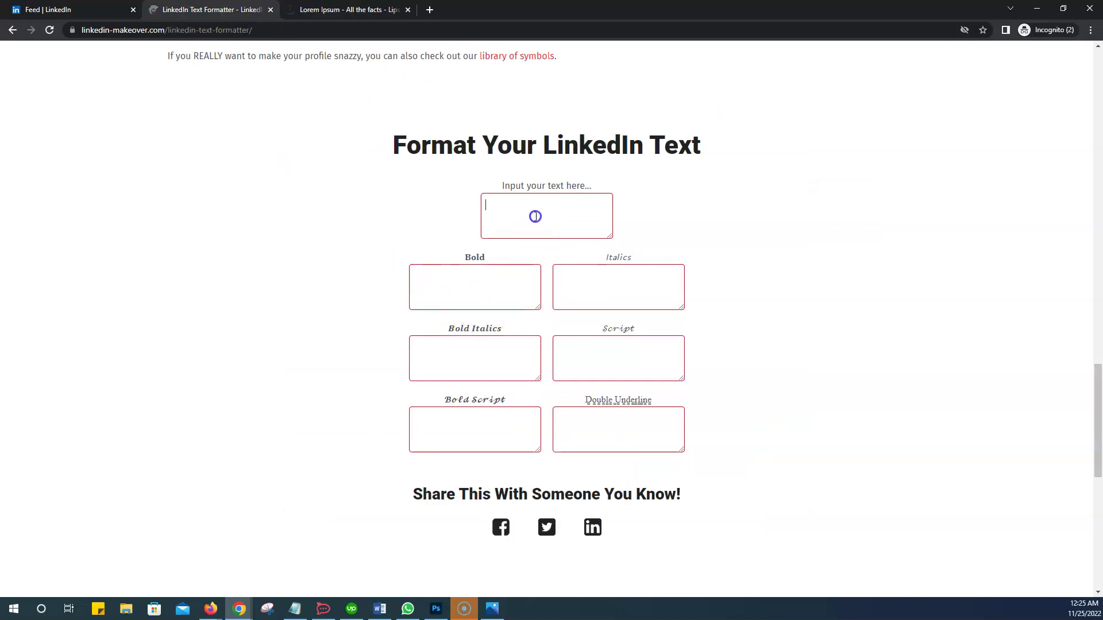
{"action": "key", "text": "ctrl+v"}
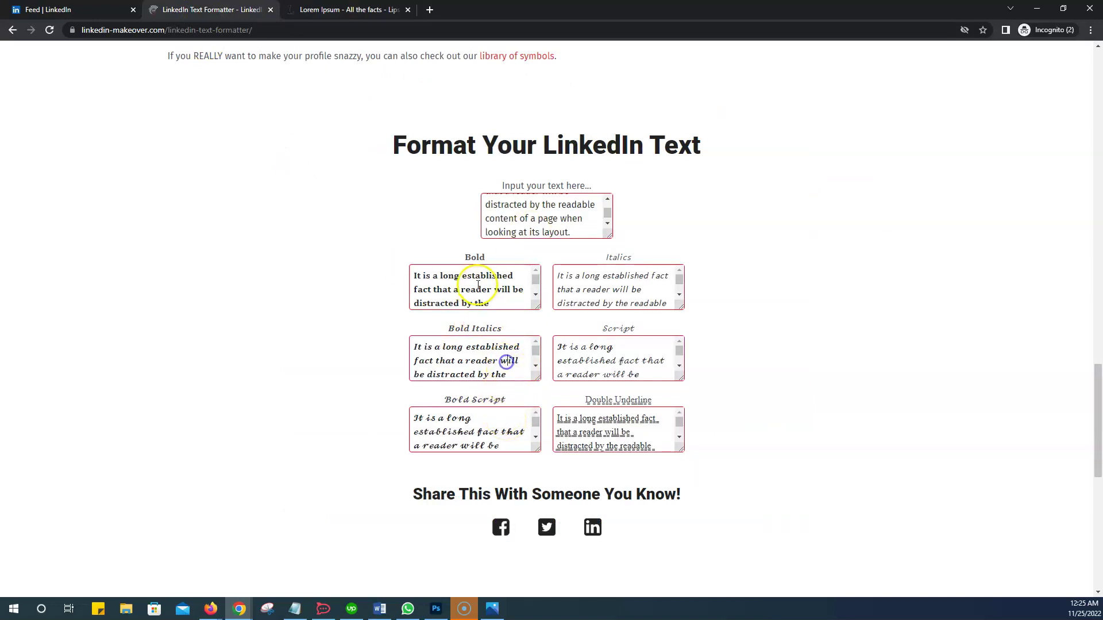
Copy the Bold Script version of the sentence and start a new LinkedIn text post for it.
{"action": "left_click", "coordinate": [481, 381]}
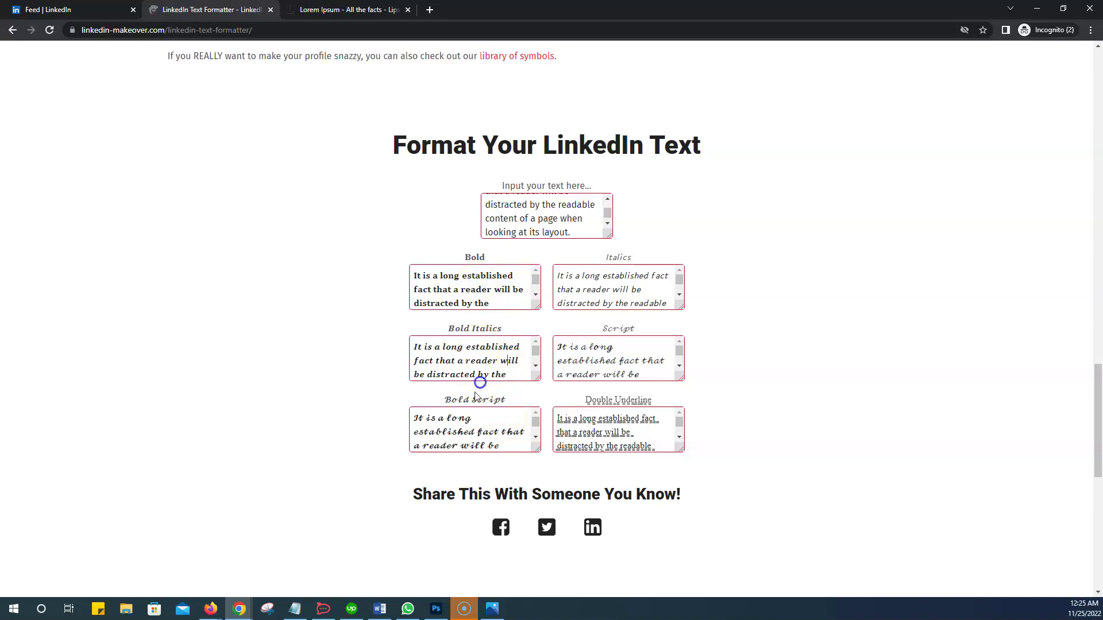
{"action": "left_click", "coordinate": [461, 423]}
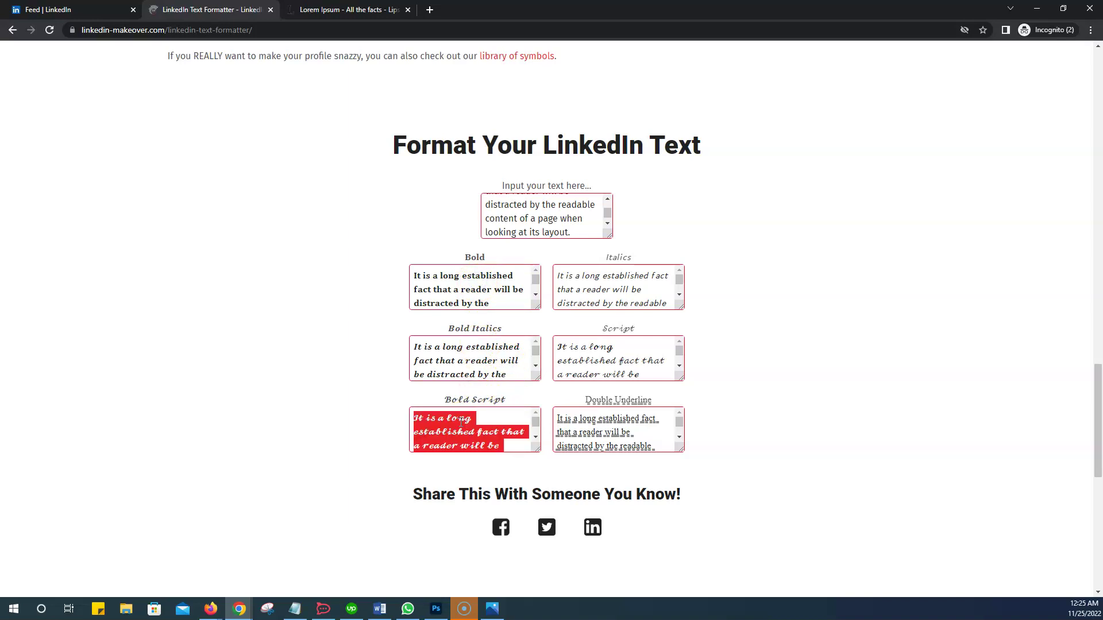
{"action": "left_click", "coordinate": [63, 10]}
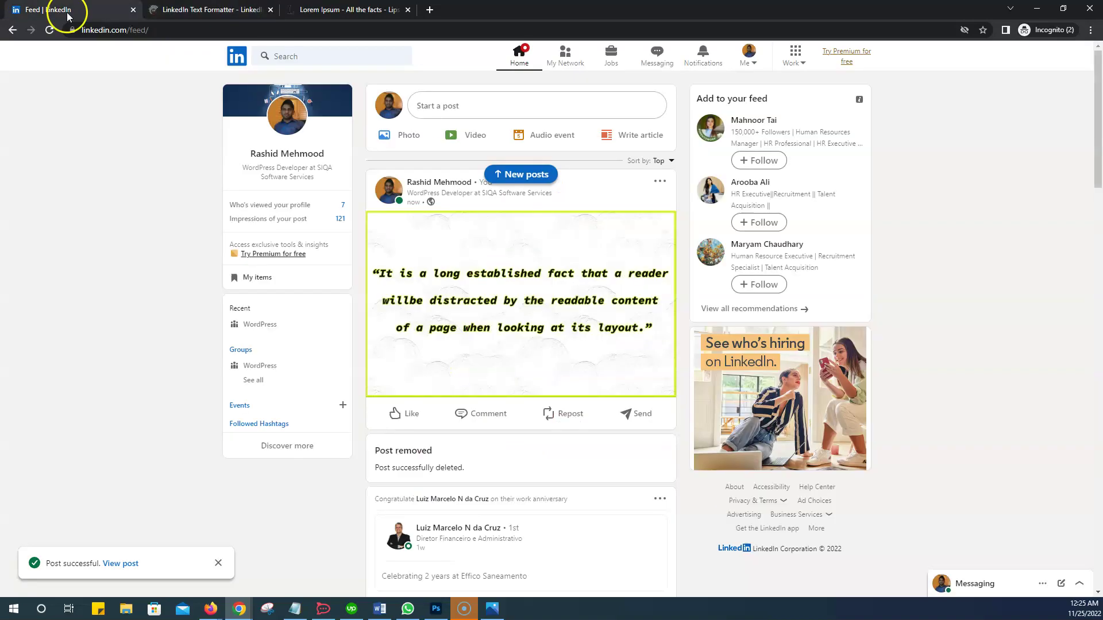
{"action": "left_click", "coordinate": [463, 106]}
{"action": "left_click", "coordinate": [478, 163]}
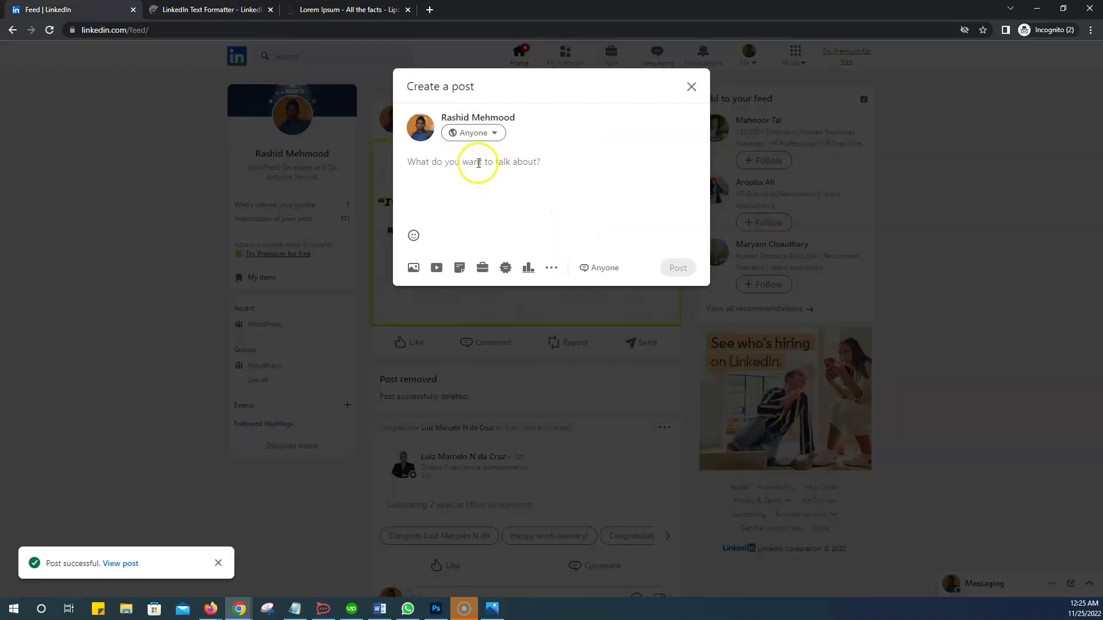